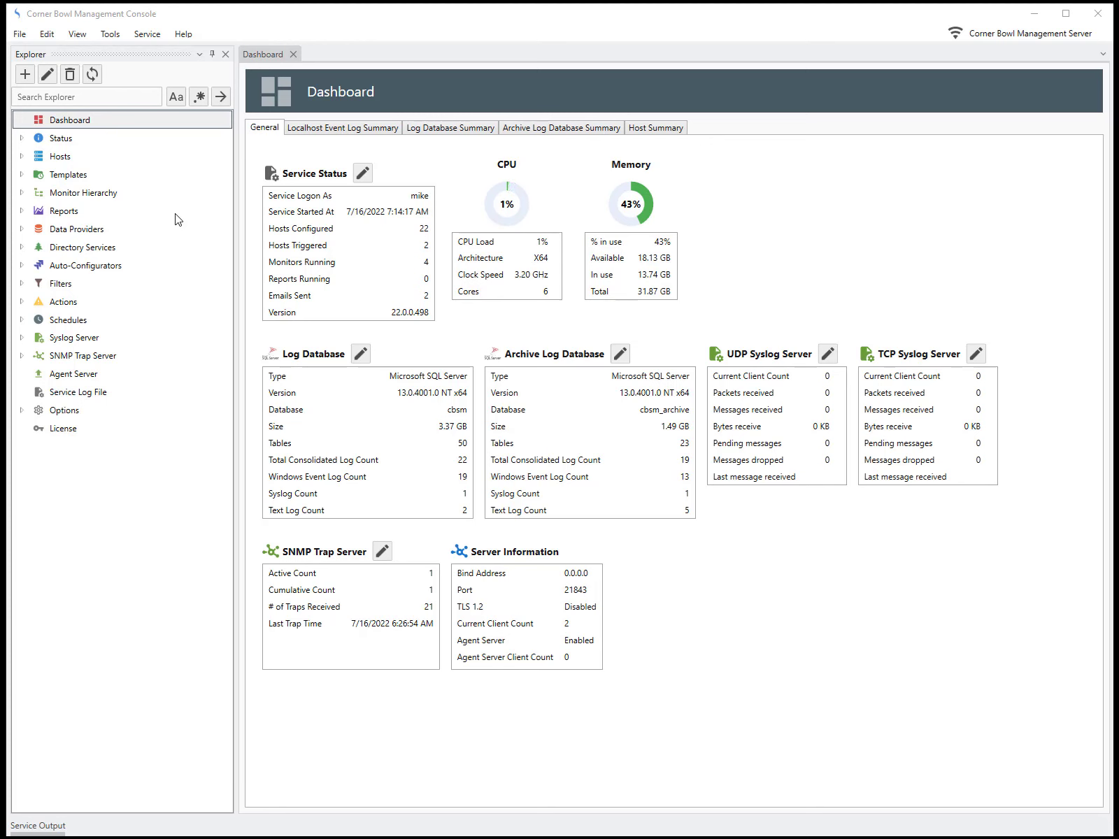
# Step: Create a new Text Log Report from the Log Consolidation Reports category
pyautogui.click(20, 33)
pyautogui.click(36, 51)
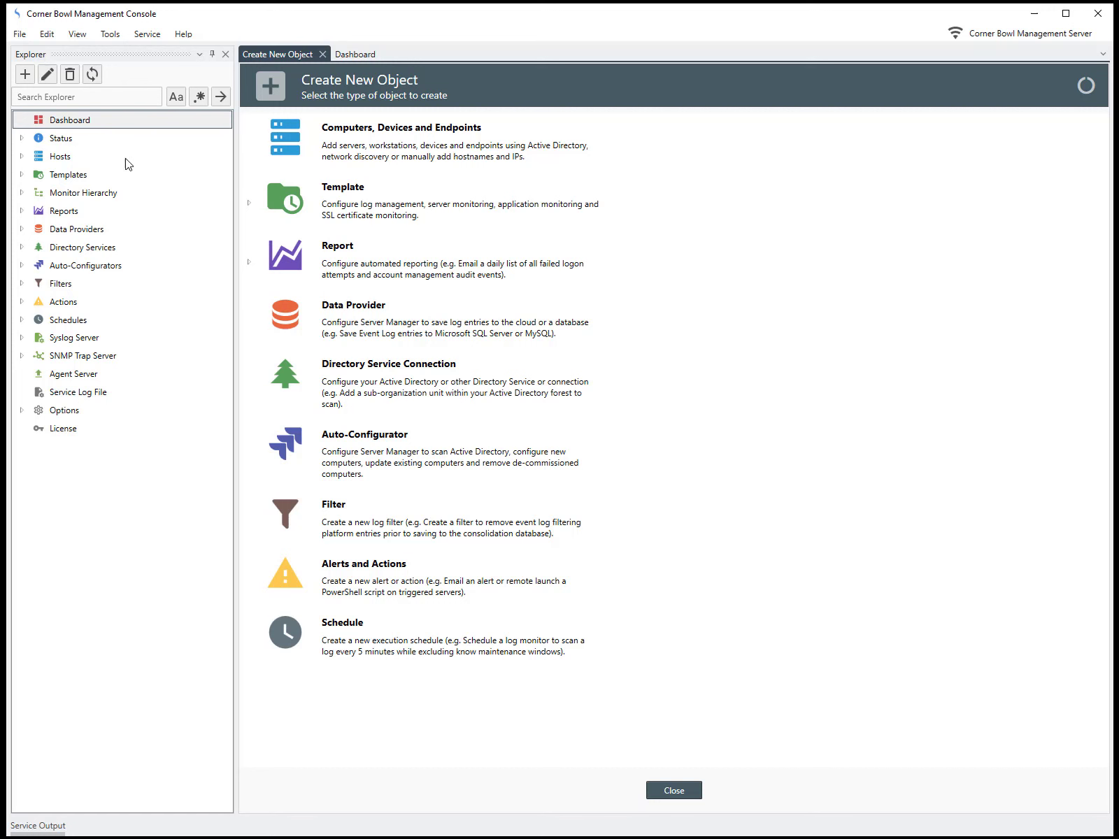
pyautogui.click(250, 264)
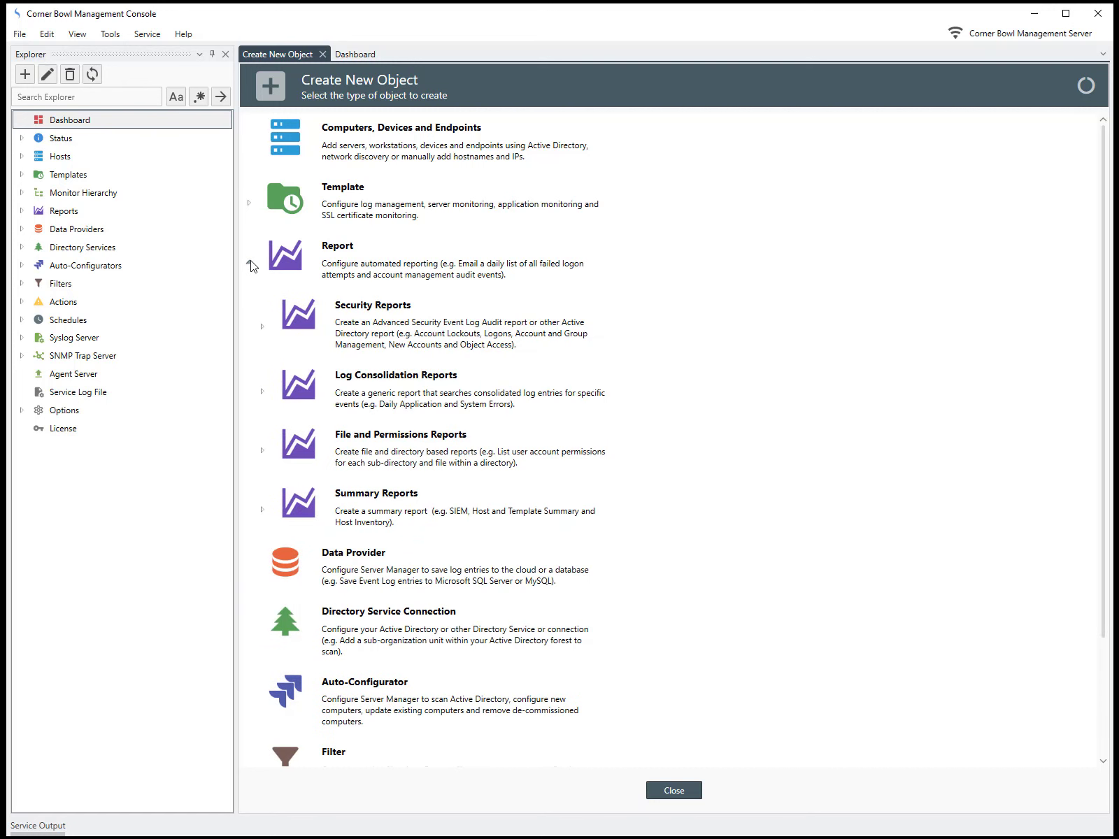
pyautogui.click(262, 393)
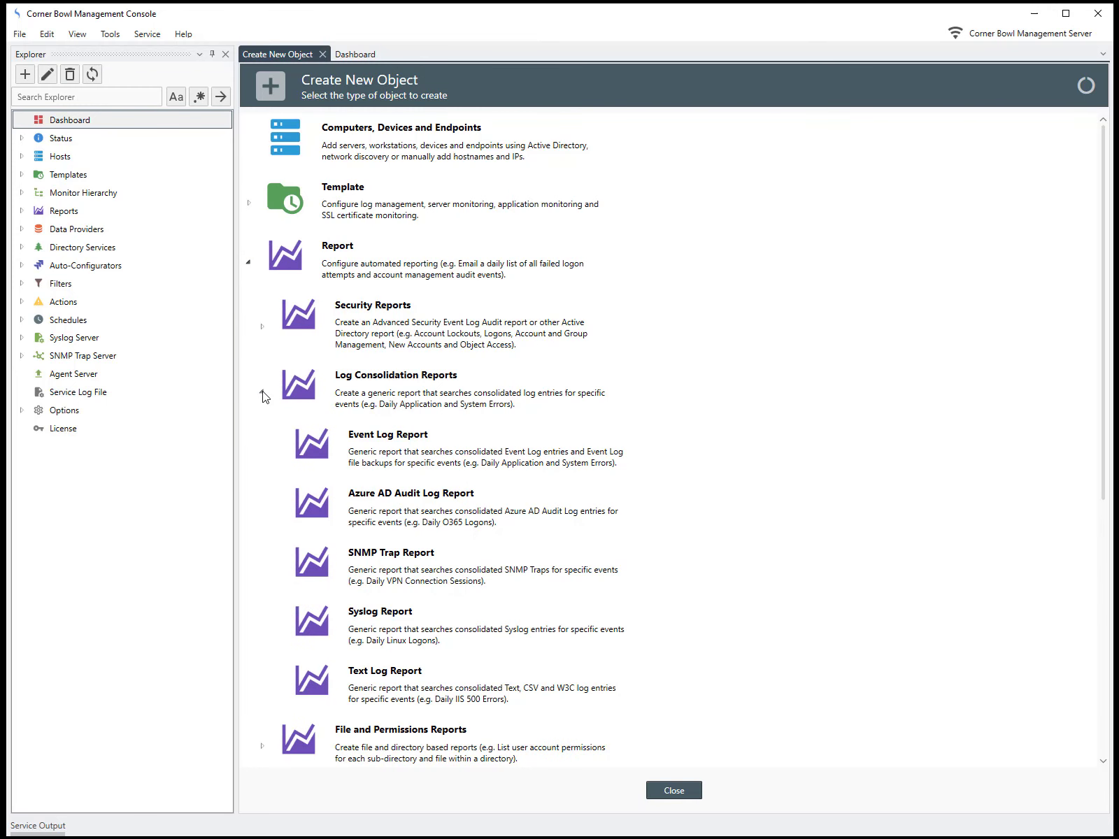
pyautogui.doubleClick(376, 694)
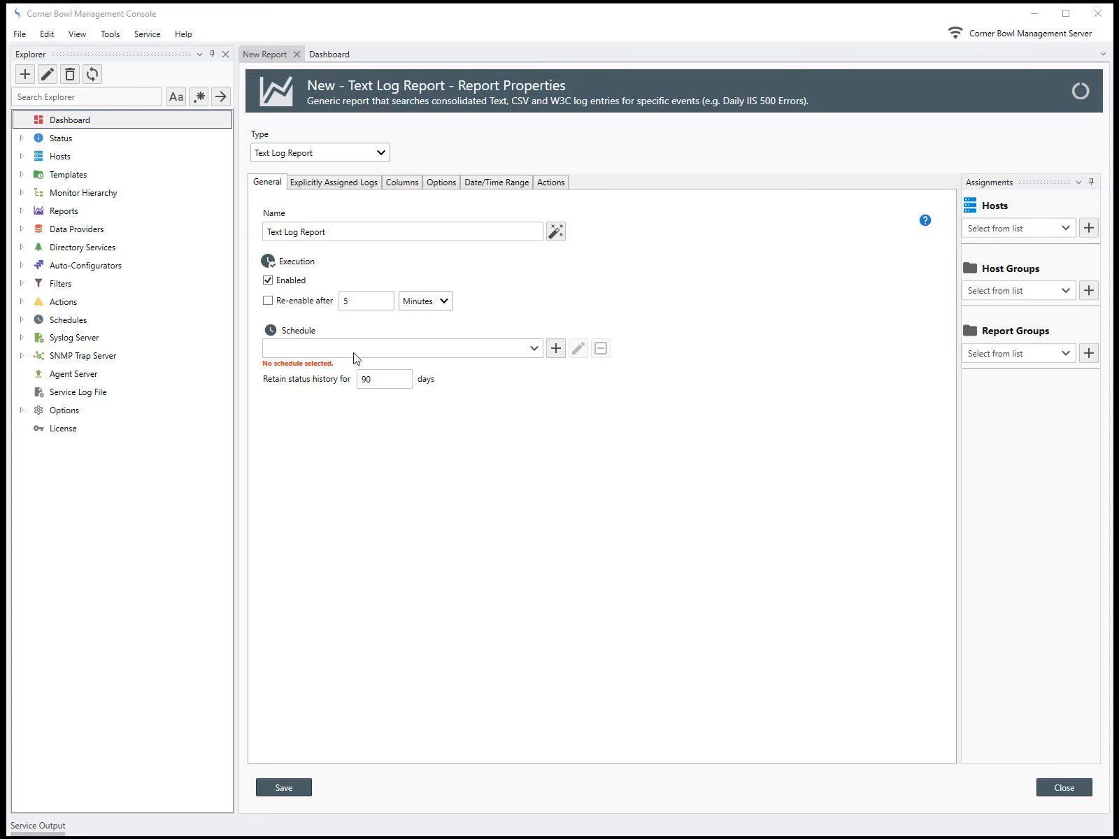
# Step: Name the report "IIS 404 and 500 Errors"
pyautogui.moveTo(333, 231); pyautogui.dragTo(229, 234)
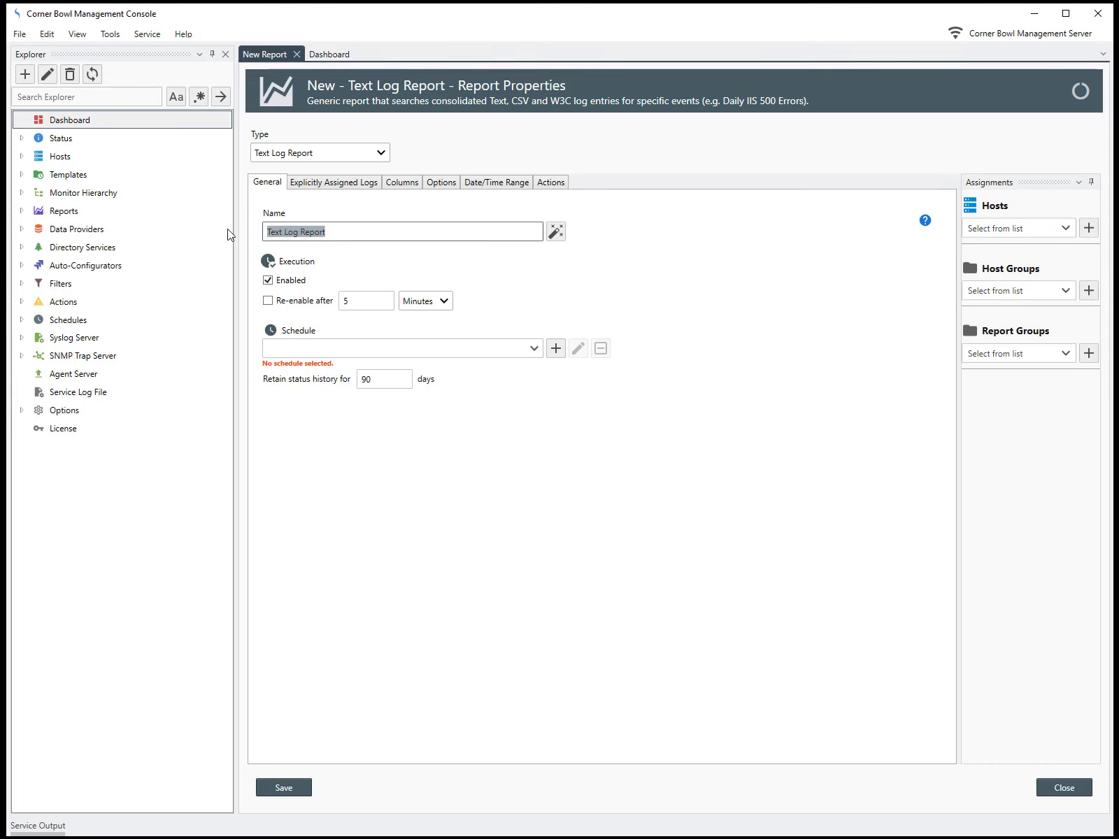
pyautogui.write('IIS 404 ')
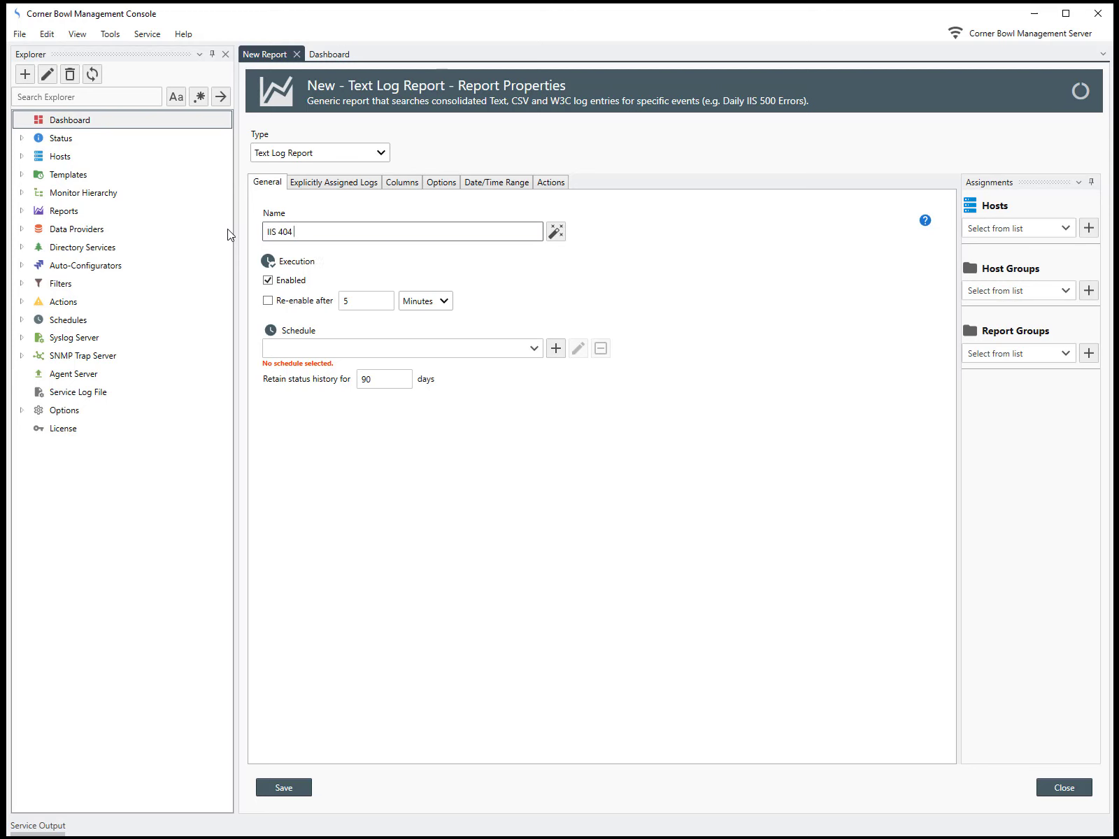
pyautogui.write('and 500 Errors')
# Step: Assign the fixed daily schedule "Every day at 06:00" to the report
pyautogui.click(537, 349)
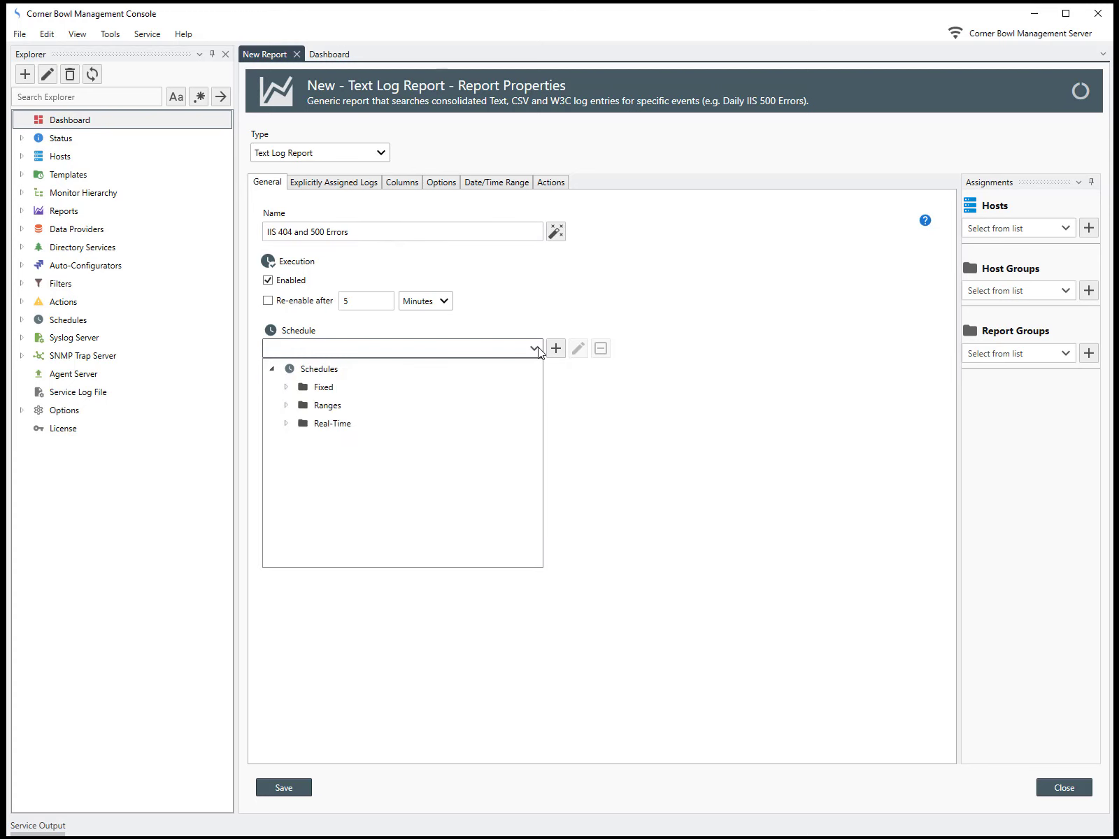
pyautogui.click(286, 389)
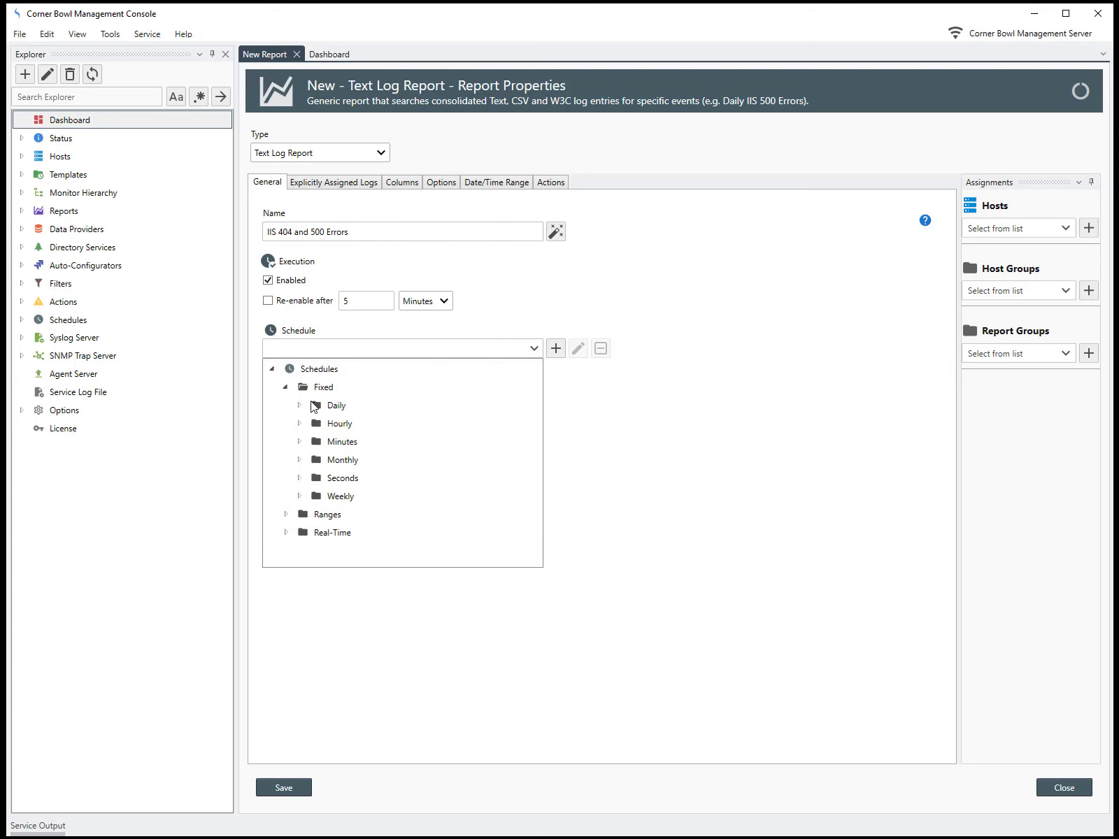
pyautogui.click(299, 406)
pyautogui.click(395, 532)
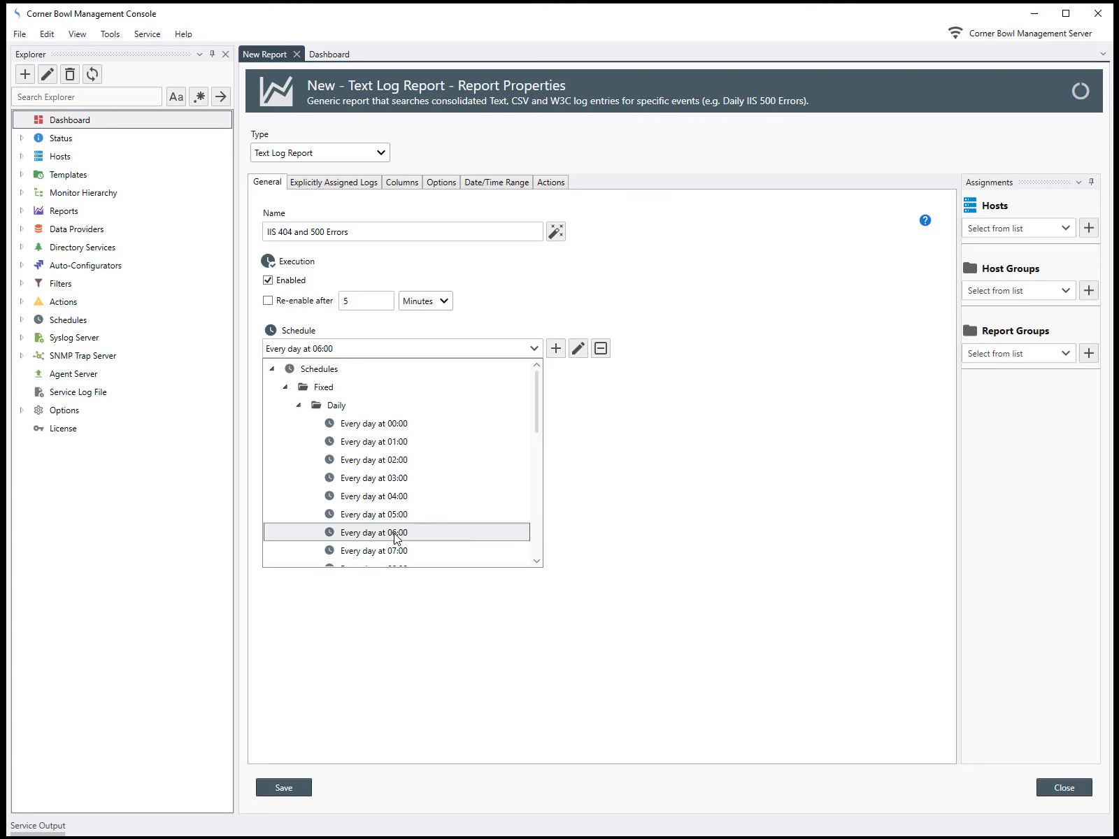
# Step: Explicitly assign the Production Web Server's MyIISWebSiteLog from the Primary Log Database (SqlServer) to the report
pyautogui.click(339, 185)
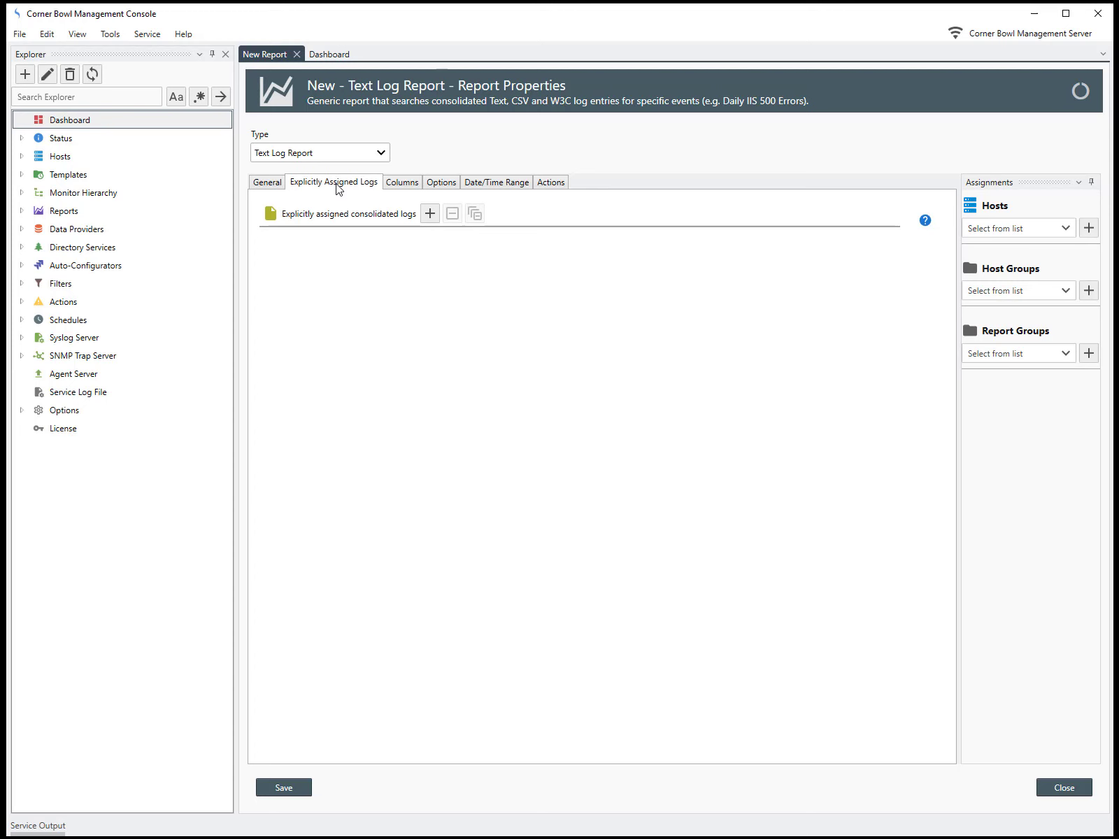
pyautogui.click(437, 219)
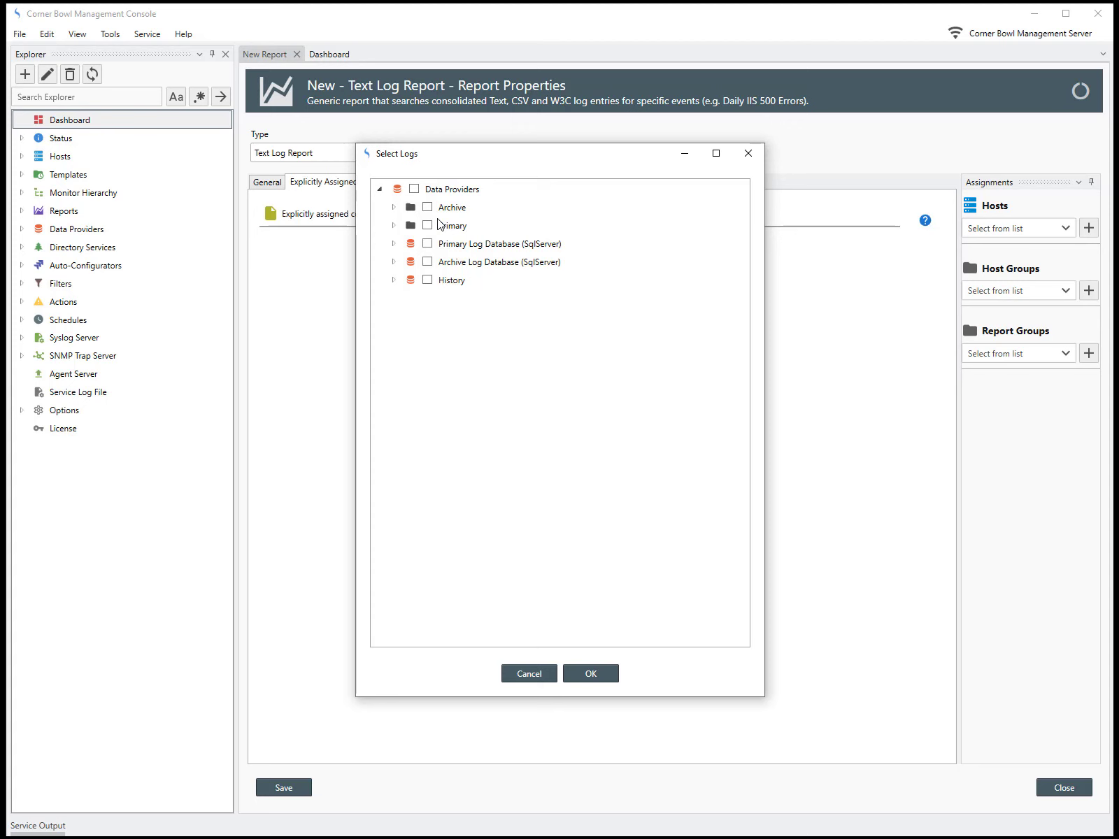
pyautogui.click(393, 244)
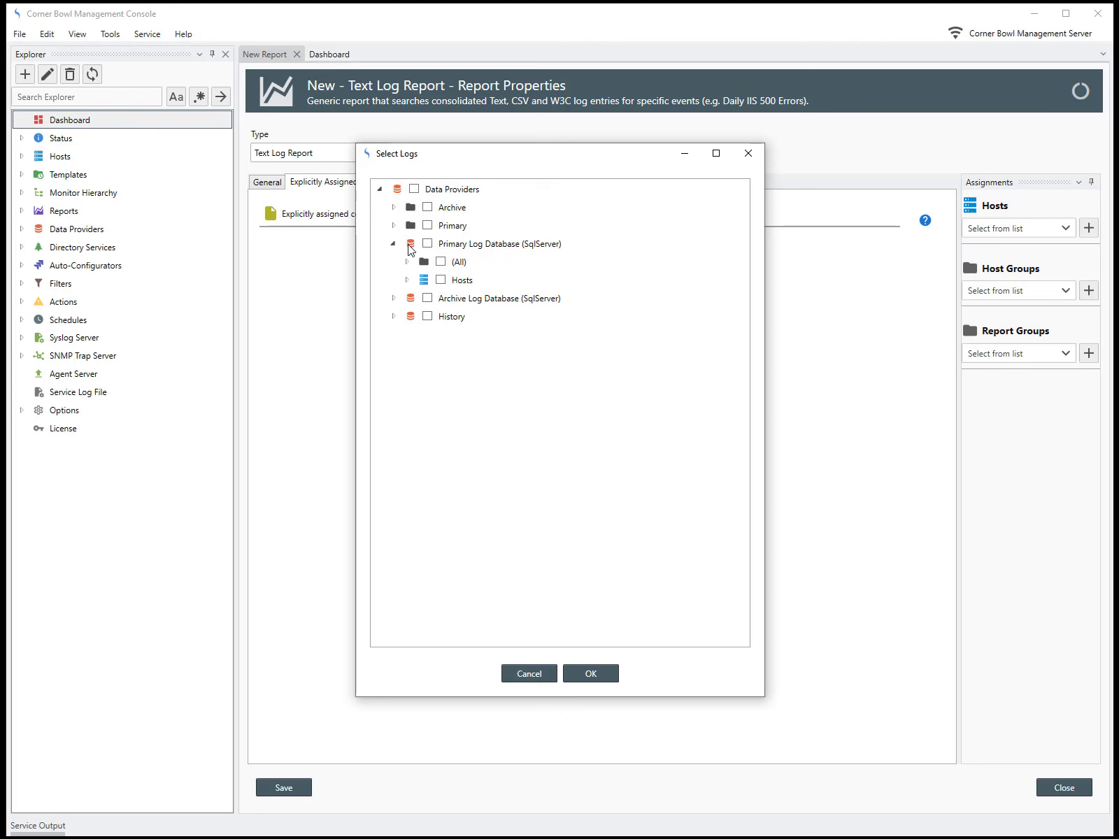
pyautogui.click(407, 280)
pyautogui.click(420, 406)
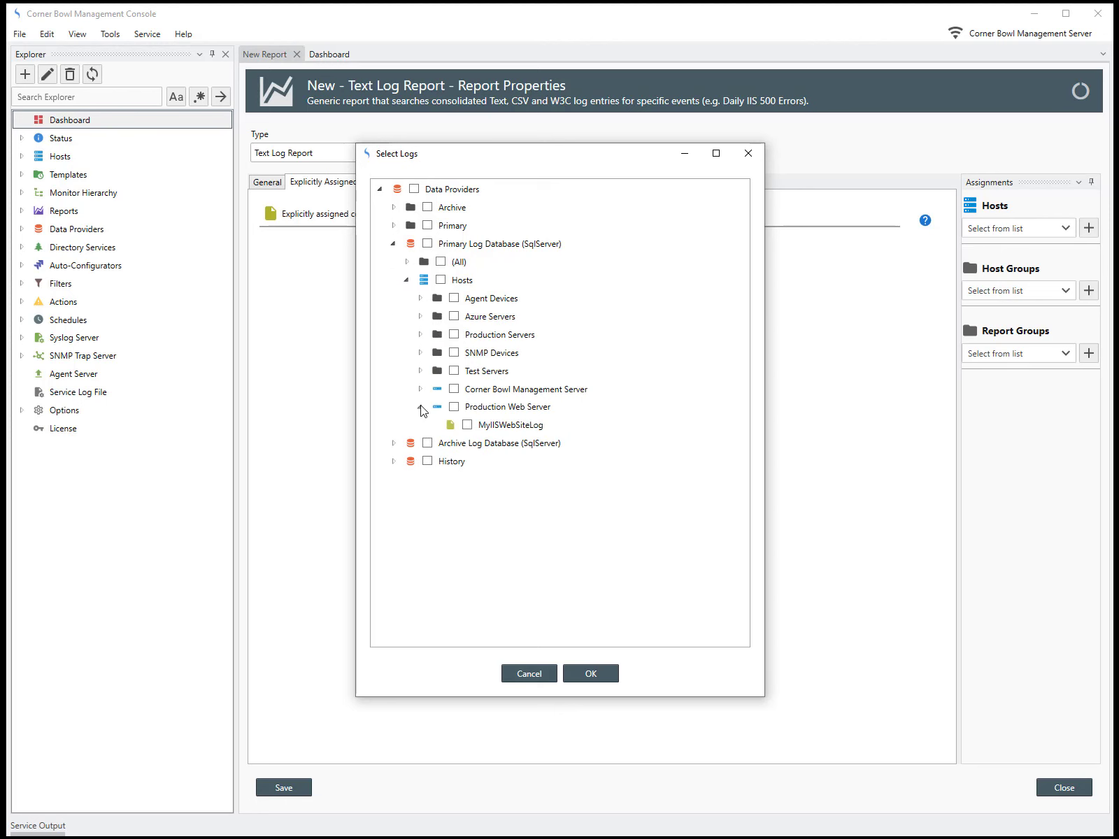
pyautogui.click(467, 425)
pyautogui.click(590, 673)
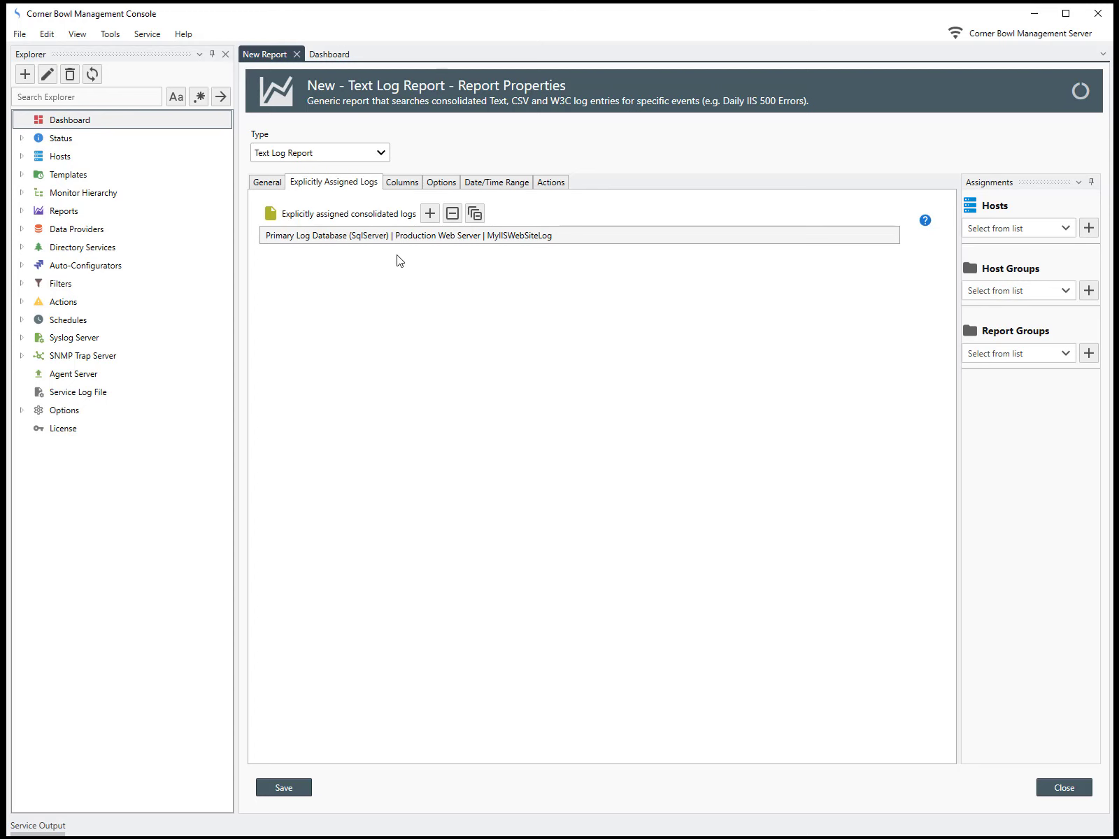
# Step: Load the assigned log's columns into the report's column definitions and disable the DATE and MESSAGE columns
pyautogui.click(412, 186)
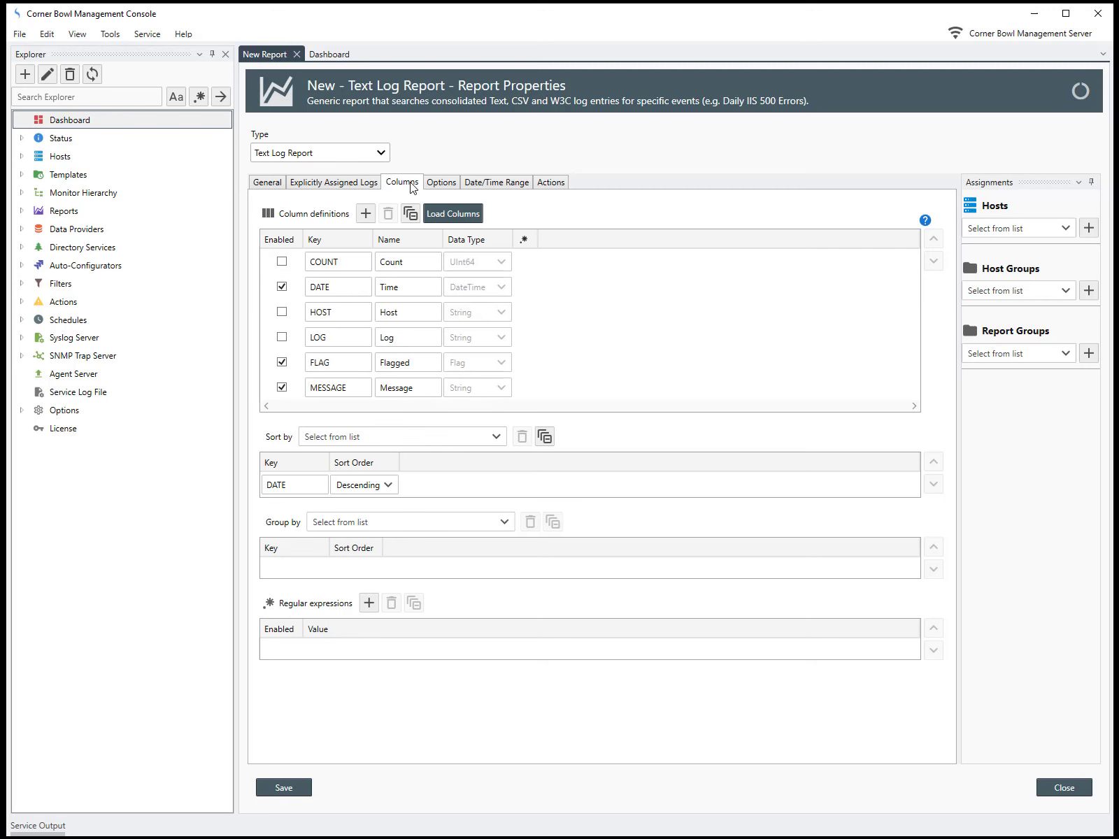
pyautogui.click(437, 211)
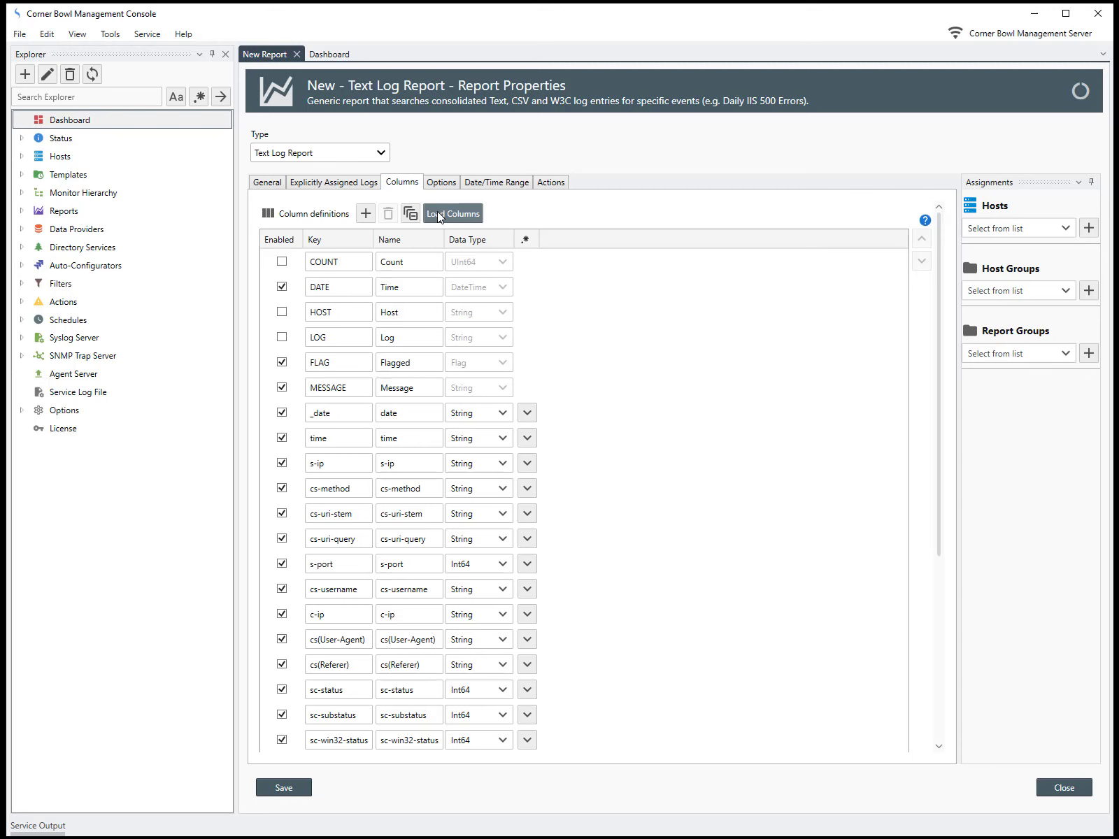
pyautogui.click(281, 288)
pyautogui.click(285, 387)
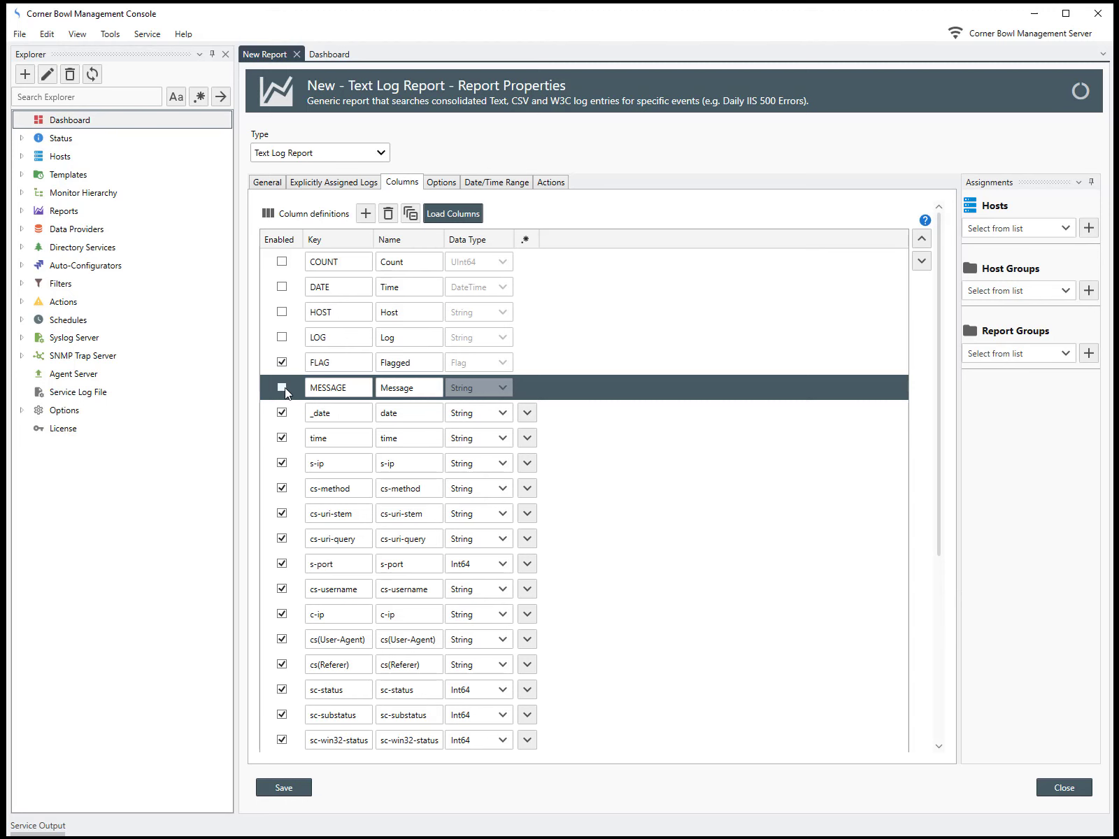
# Step: Disable the s-ip, s-port, cs-username, sc-substatus, sc-win32-status and time-taken columns in the report
pyautogui.click(281, 463)
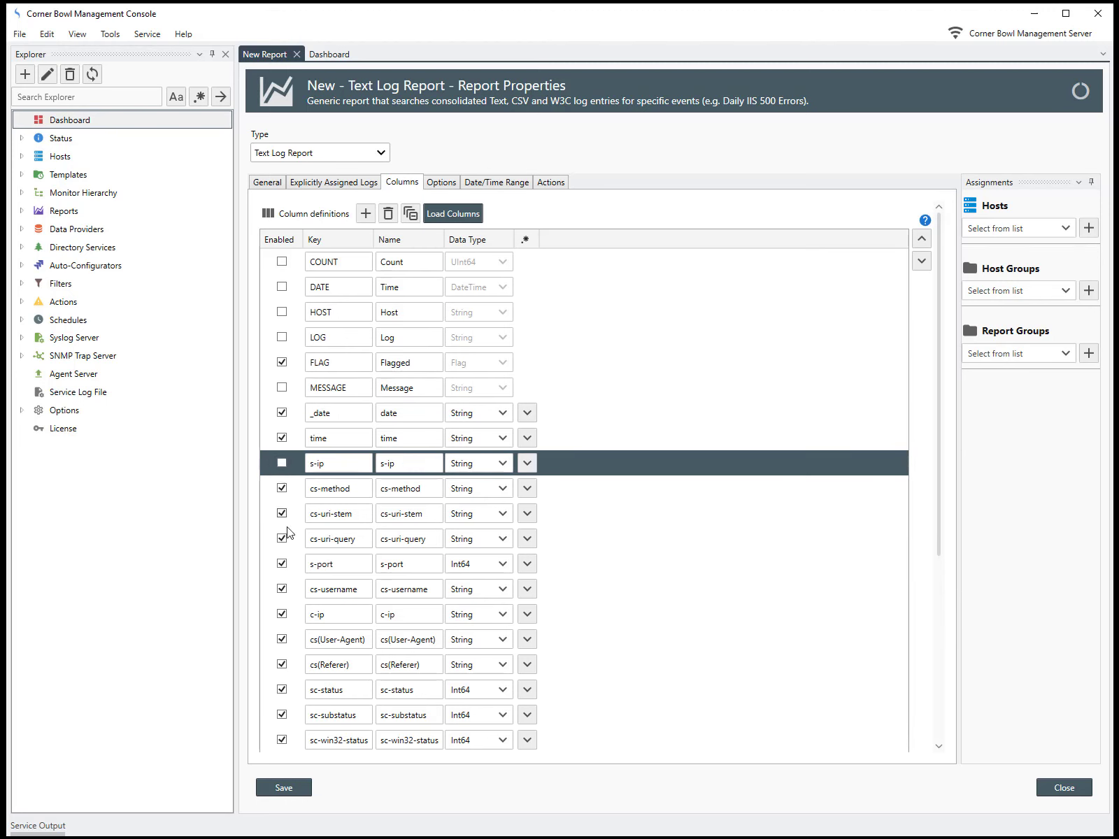
pyautogui.click(282, 564)
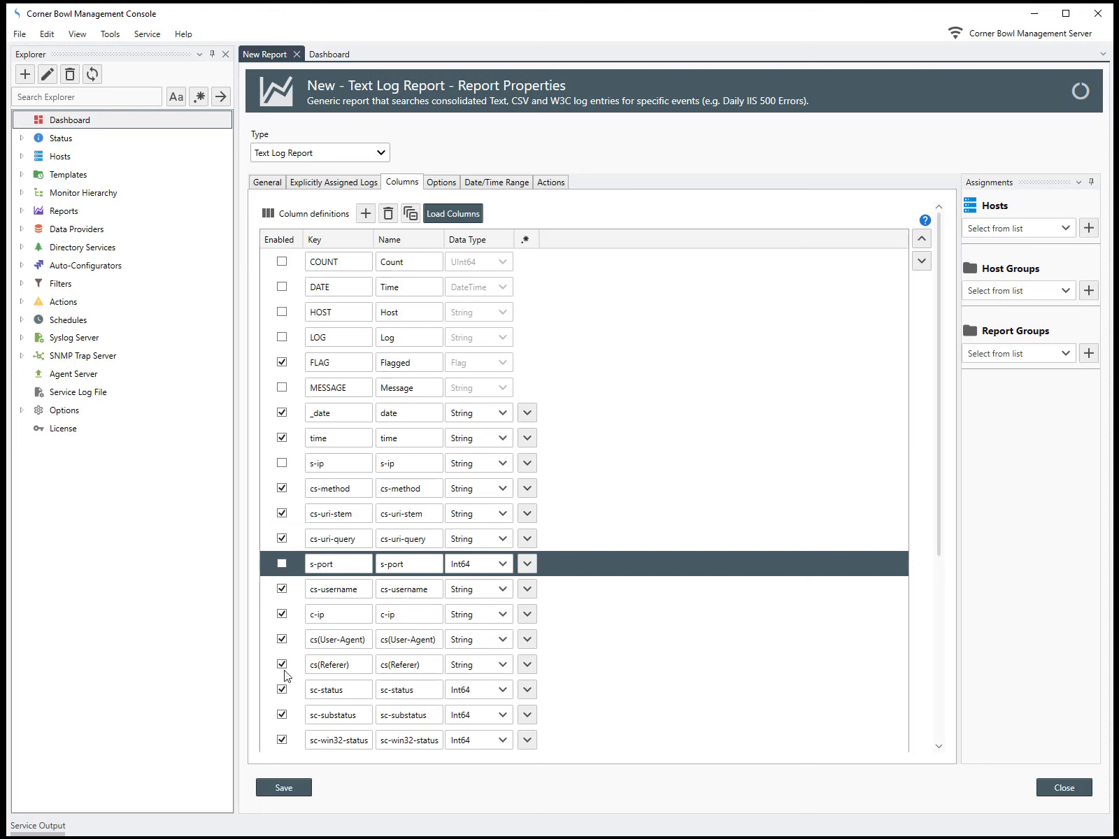
pyautogui.click(282, 590)
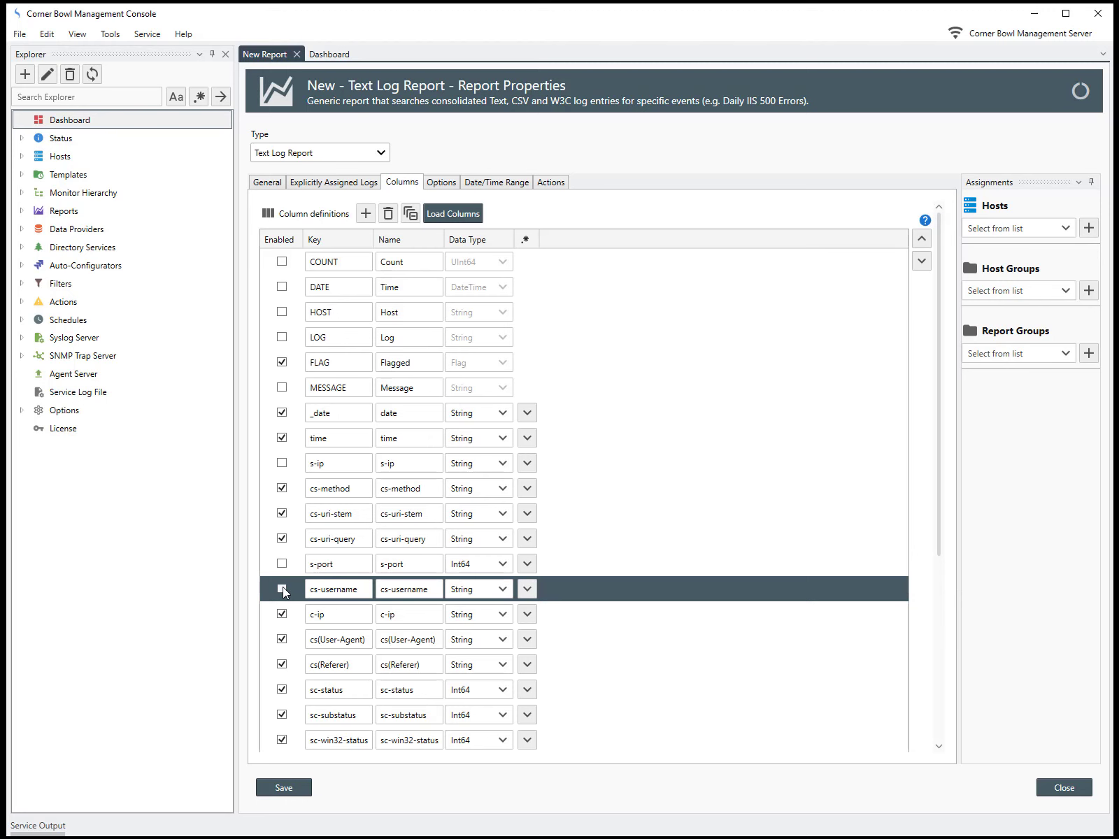
pyautogui.click(283, 714)
pyautogui.click(282, 740)
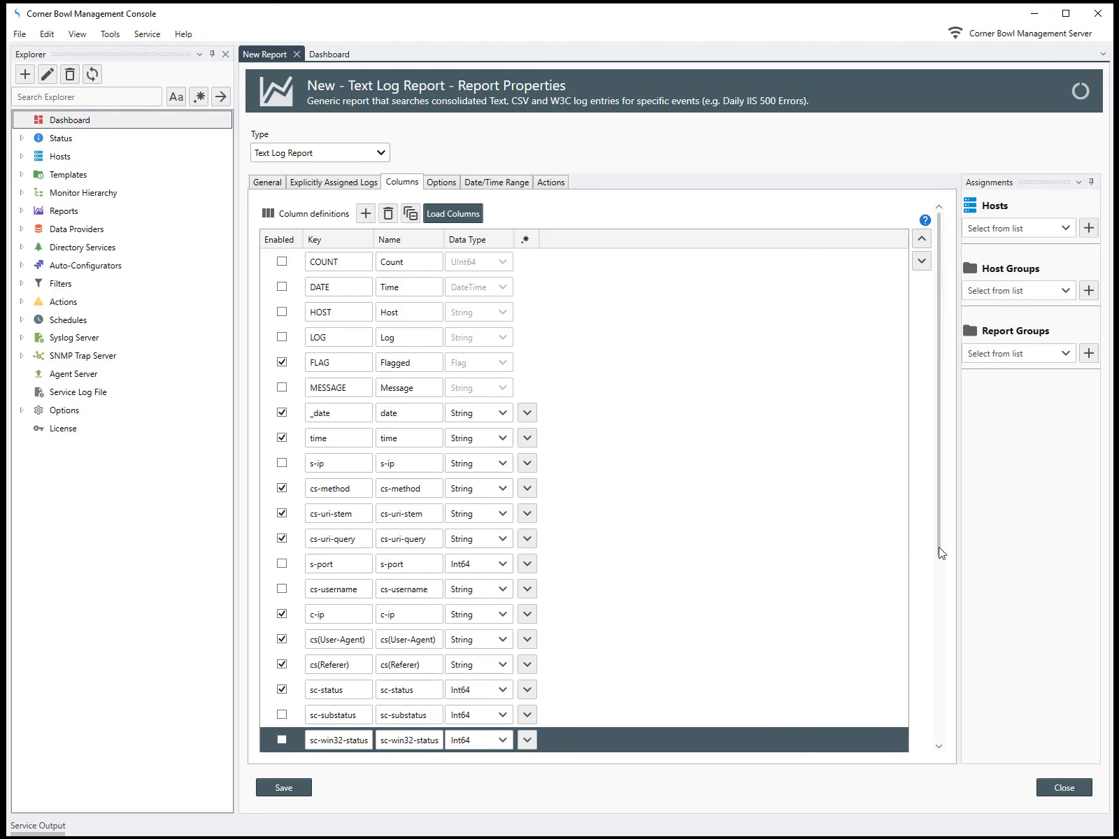
pyautogui.moveTo(945, 583); pyautogui.dragTo(952, 767)
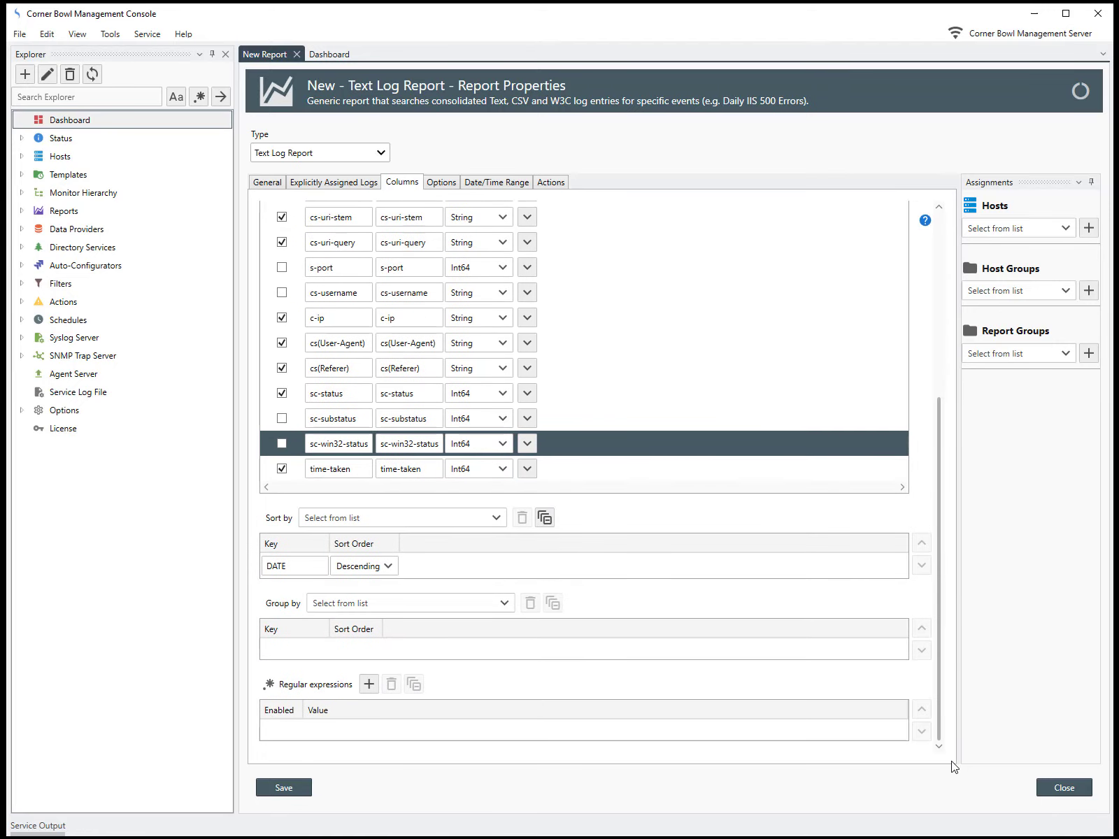
pyautogui.click(282, 468)
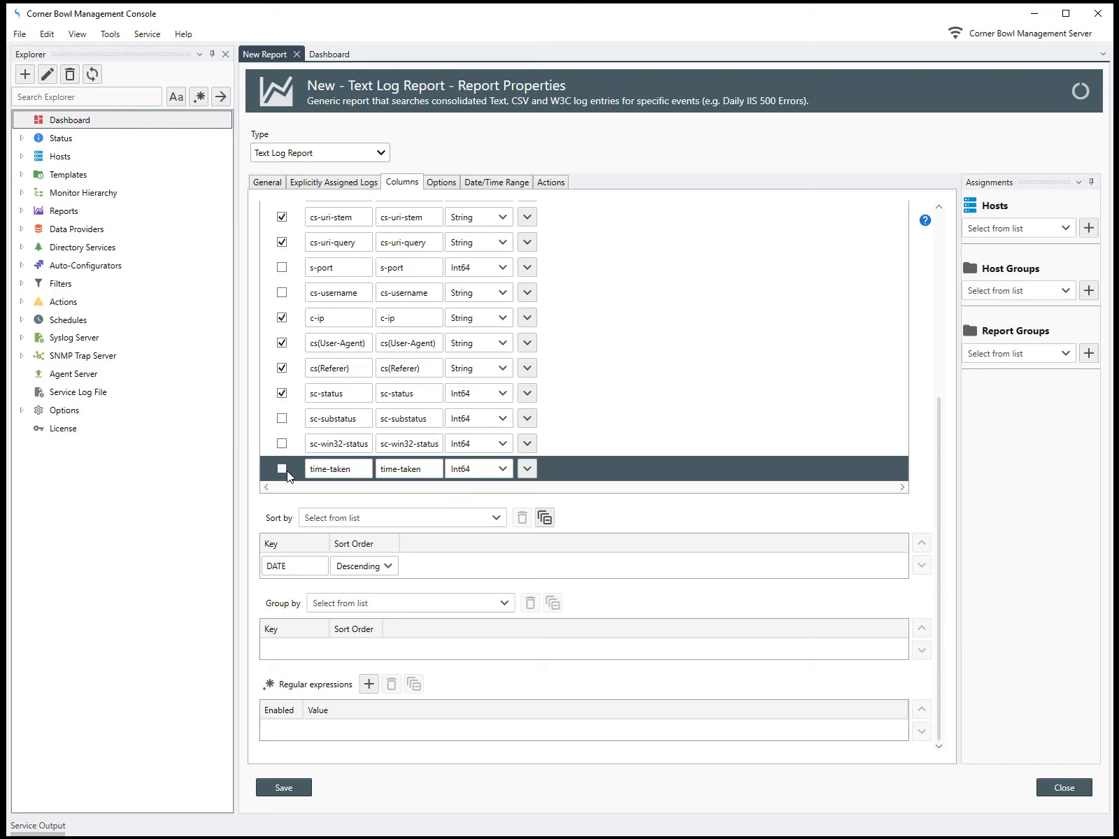
# Step: Group the report by sc-status in descending order
pyautogui.click(505, 606)
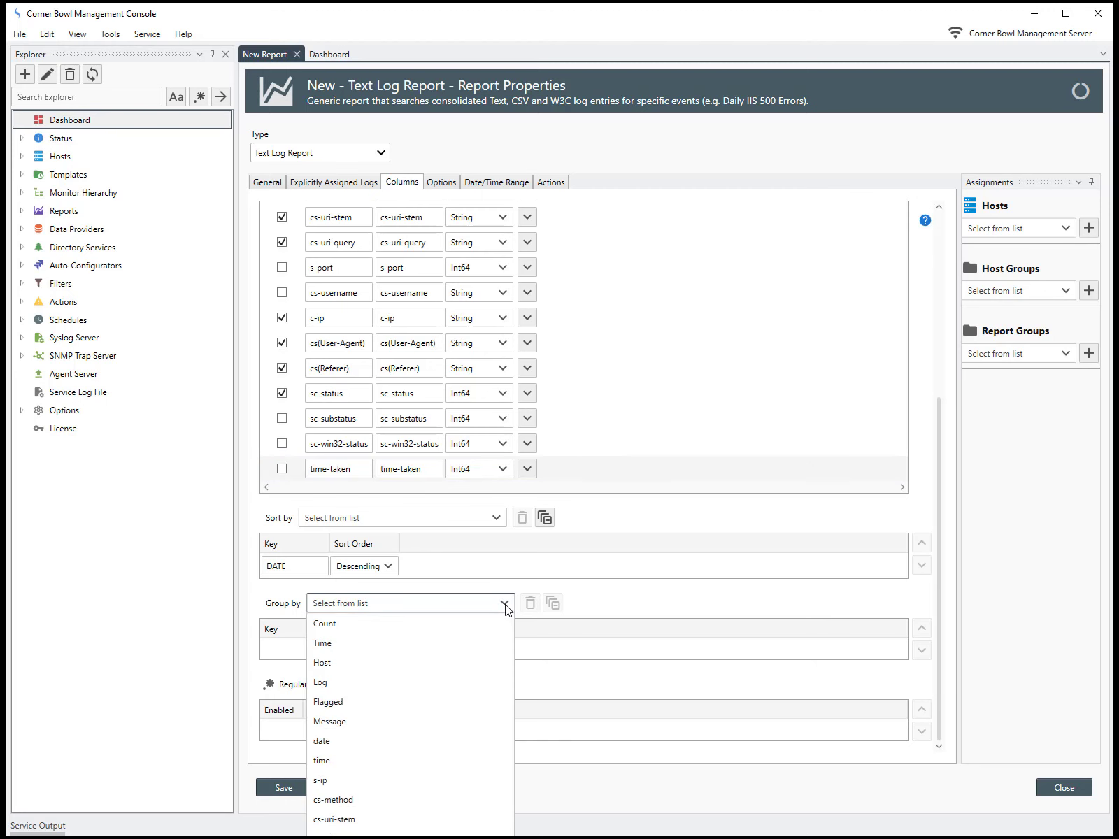
pyautogui.click(402, 838)
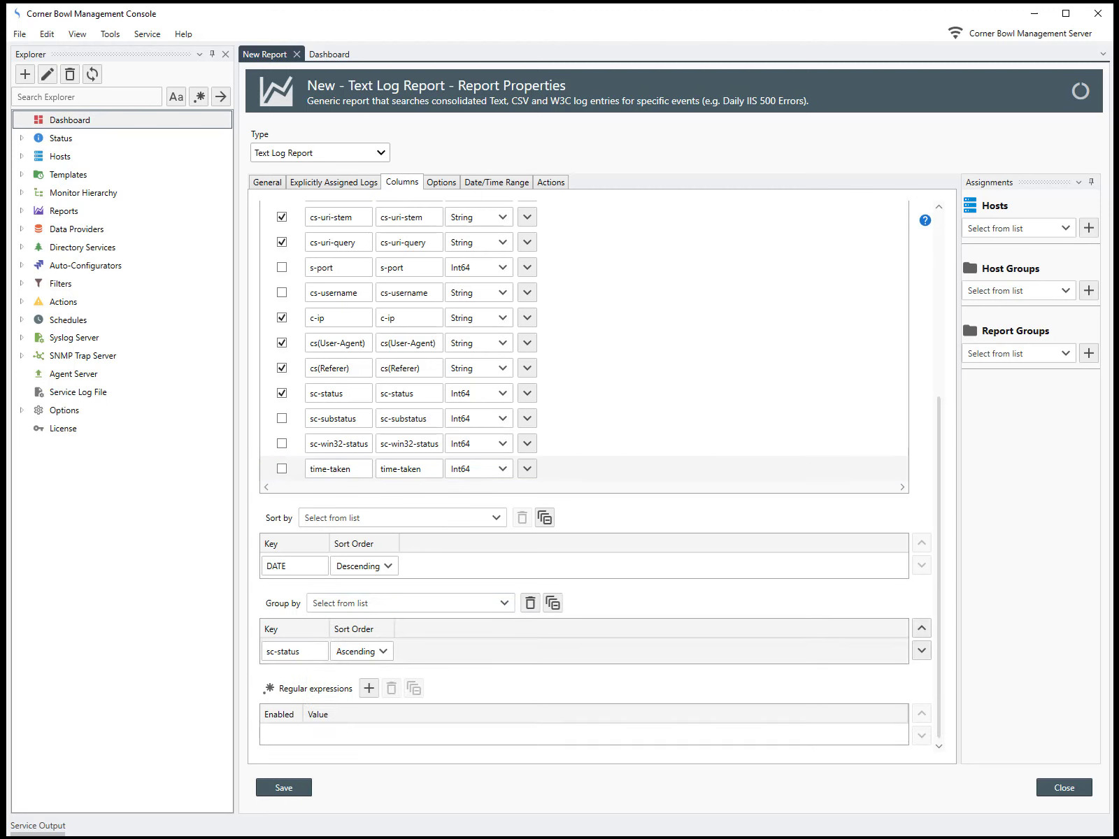
pyautogui.click(381, 655)
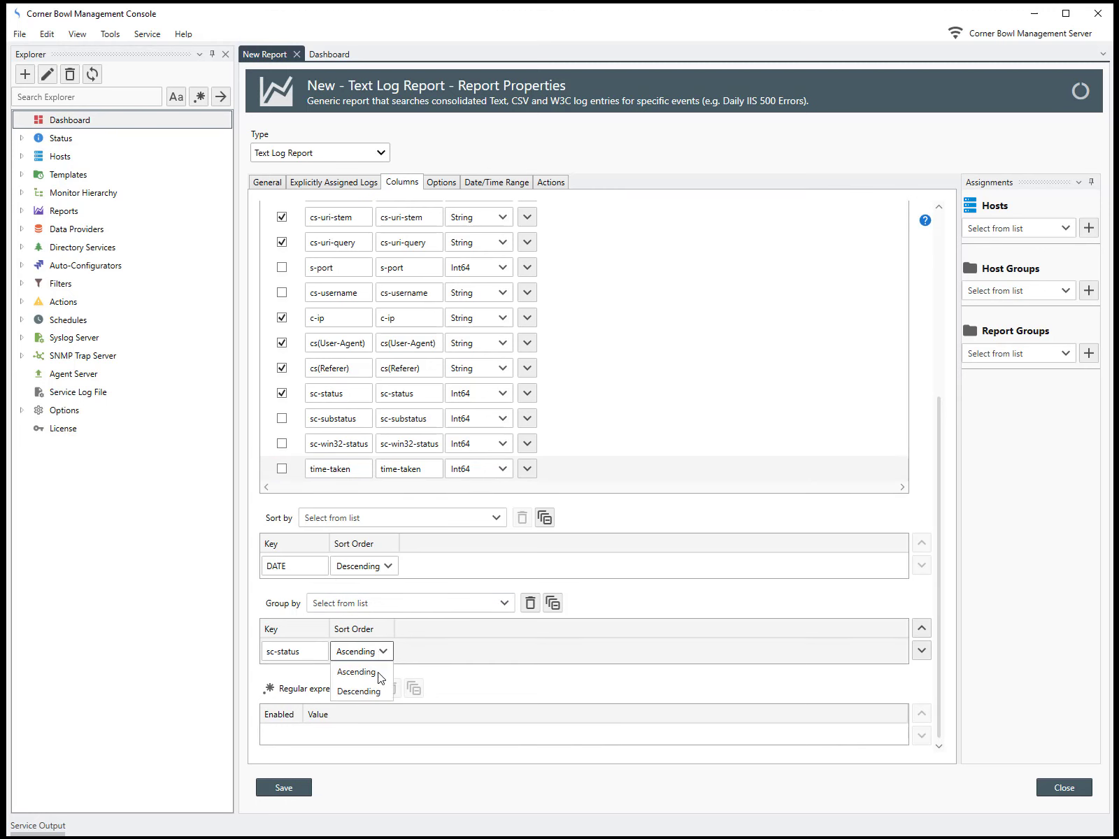
pyautogui.click(365, 690)
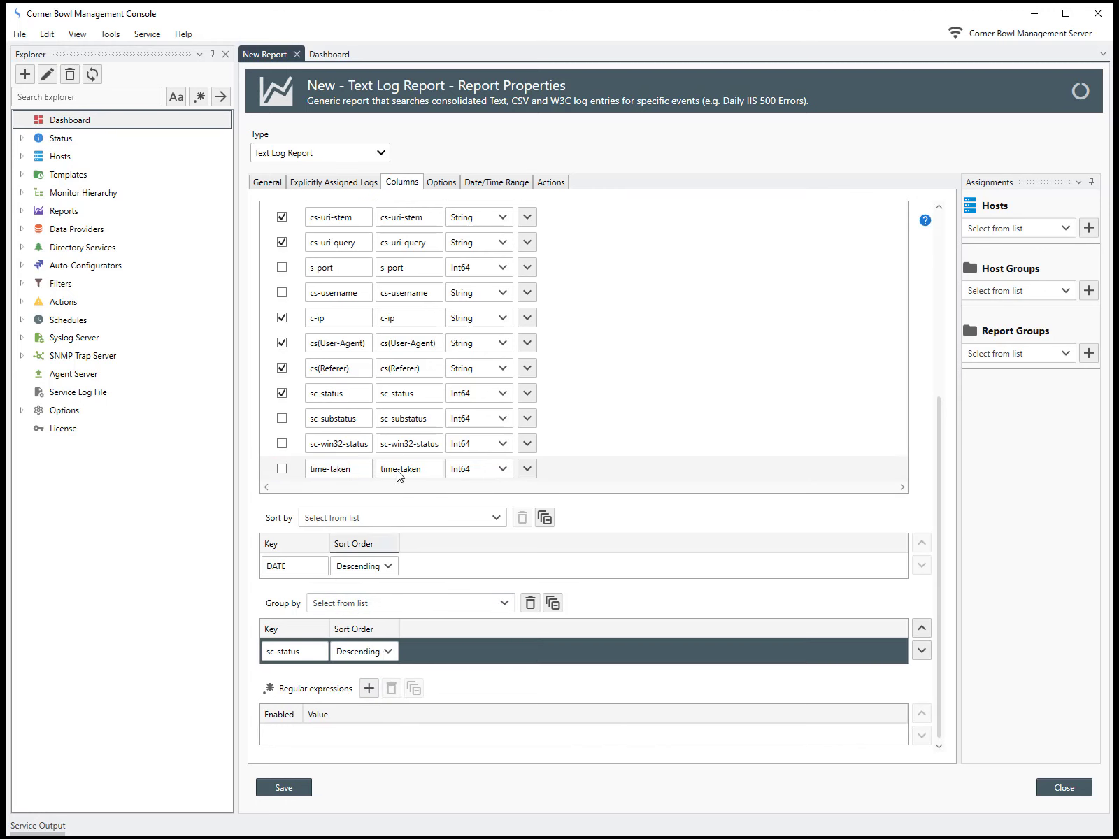
# Step: Duplicate the existing IIS 500 Errors filter in the Explorer's Filters
pyautogui.click(434, 185)
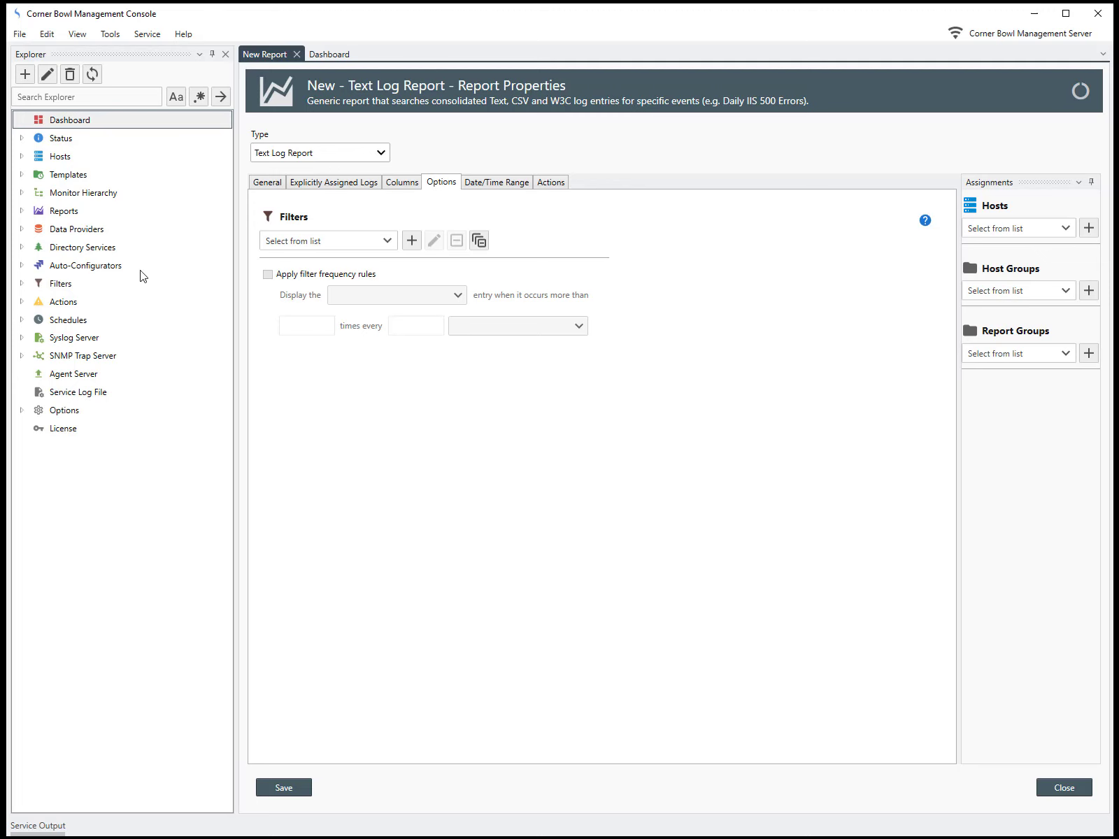
pyautogui.click(21, 283)
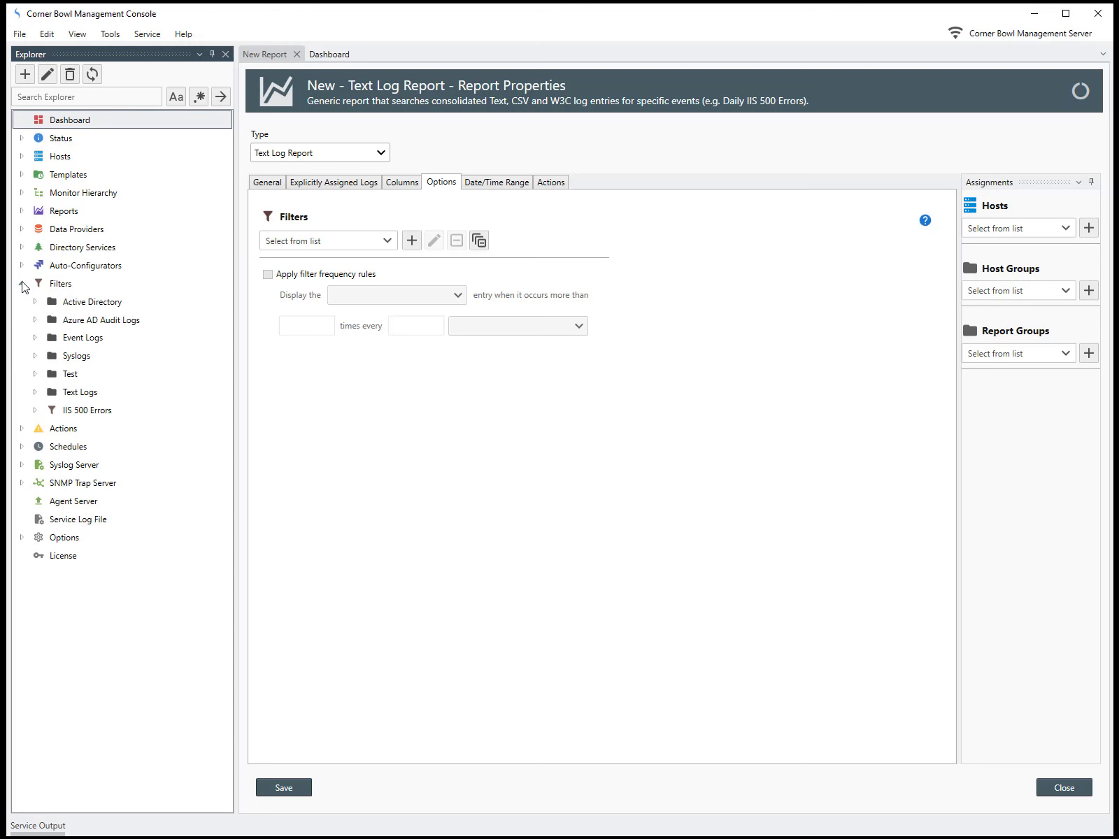
pyautogui.click(84, 414)
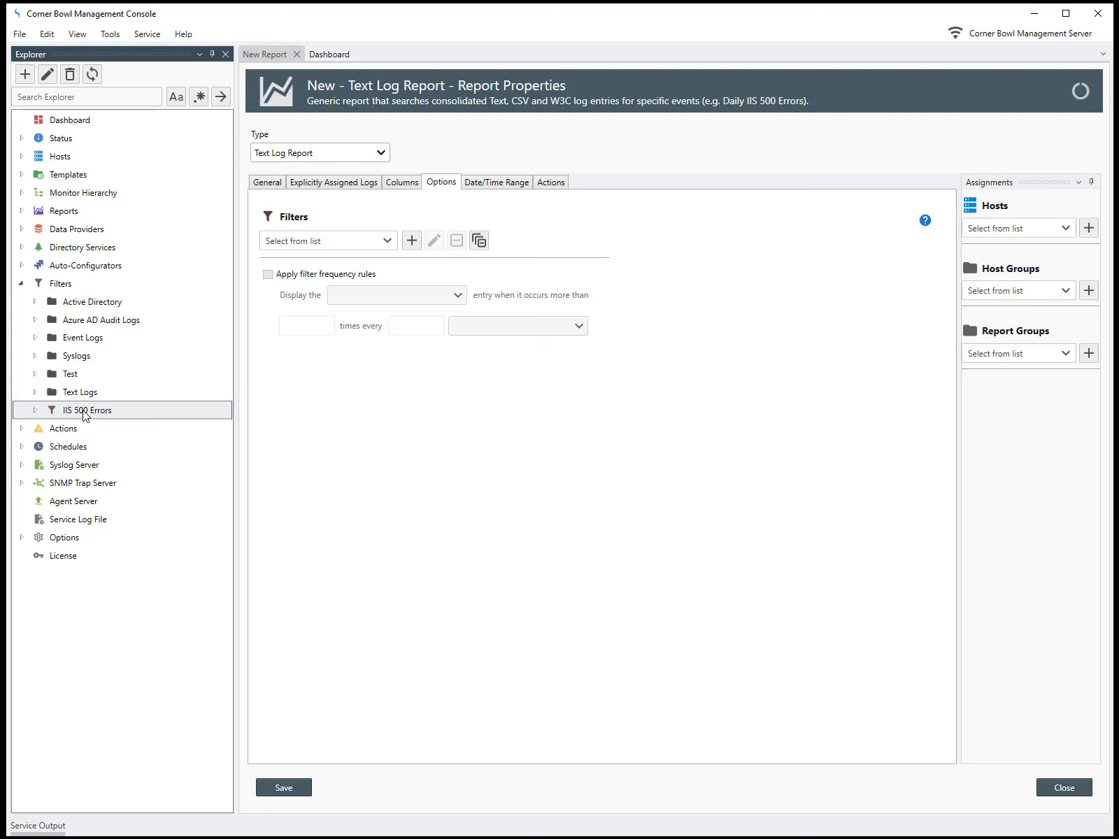
pyautogui.rightClick(85, 414)
pyautogui.click(91, 442)
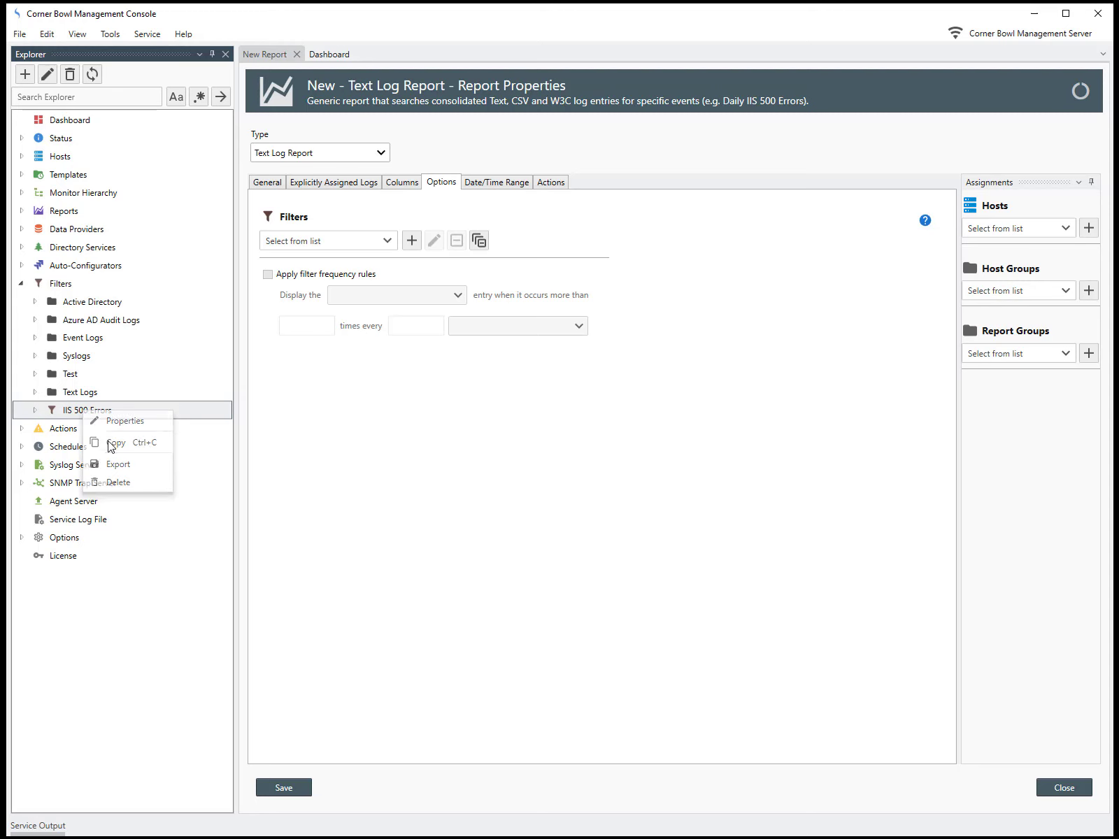
pyautogui.rightClick(102, 425)
pyautogui.click(117, 463)
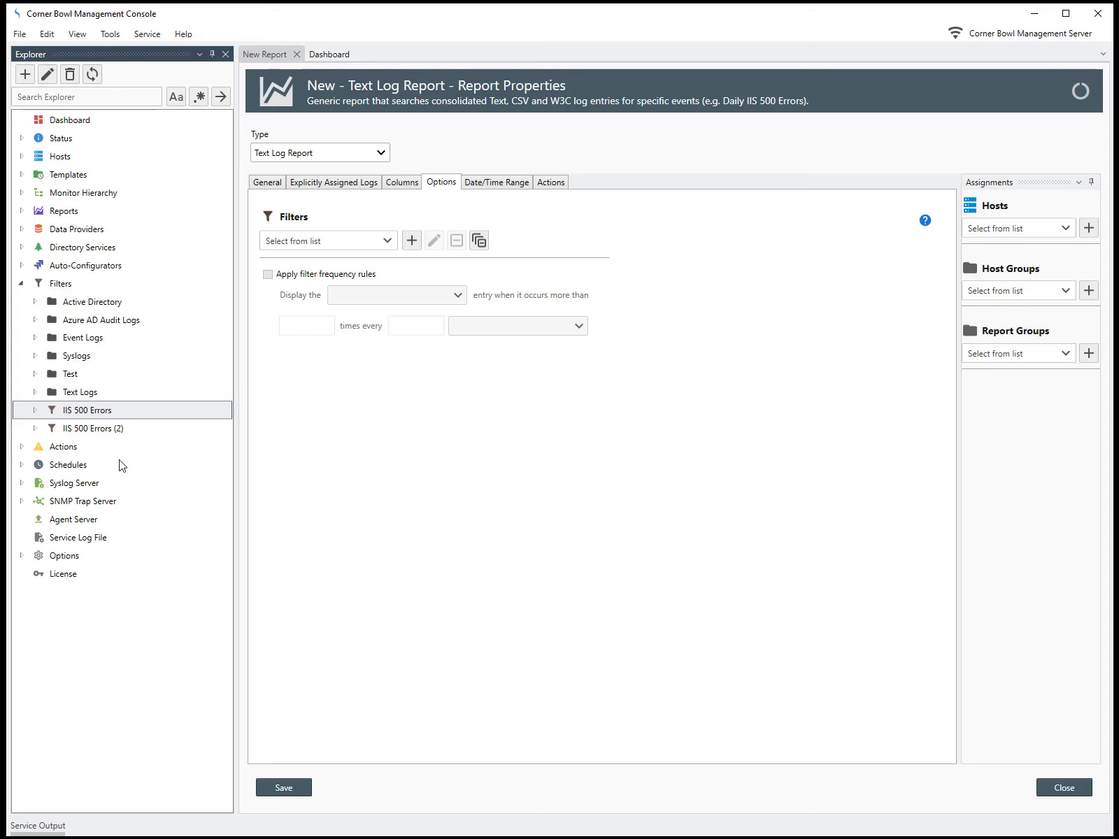
# Step: Open the properties of the duplicated filter IIS 500 Errors (2)
pyautogui.click(98, 434)
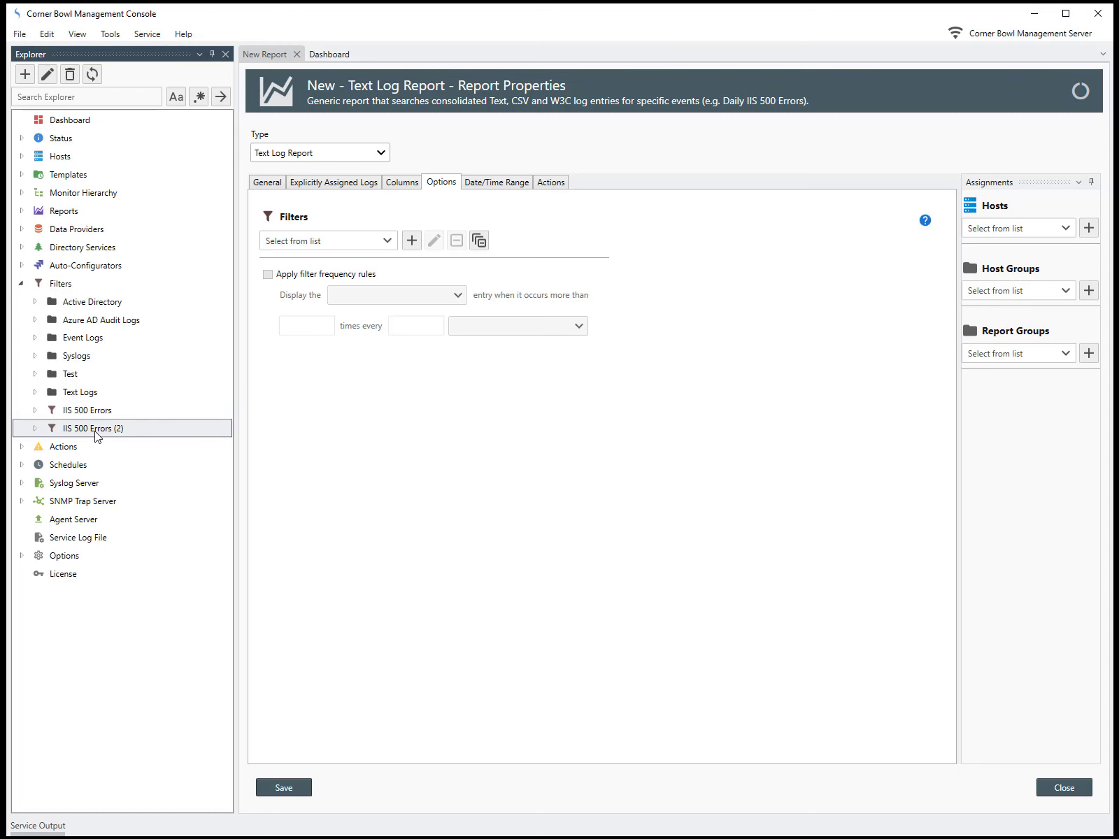
pyautogui.rightClick(96, 432)
pyautogui.click(133, 441)
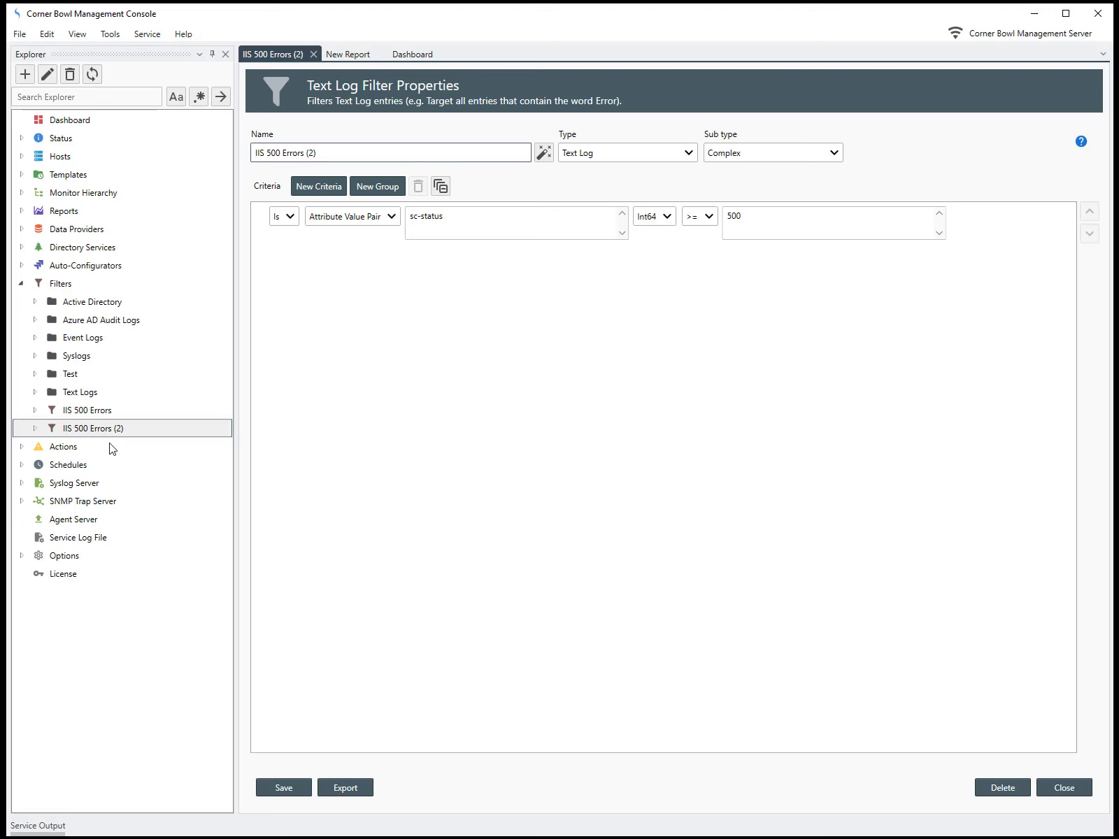
# Step: Rename the duplicated filter as IIS 404 Errors and set its sc-status criterion's comparison operator to =
pyautogui.click(282, 158)
pyautogui.click(709, 221)
pyautogui.click(708, 221)
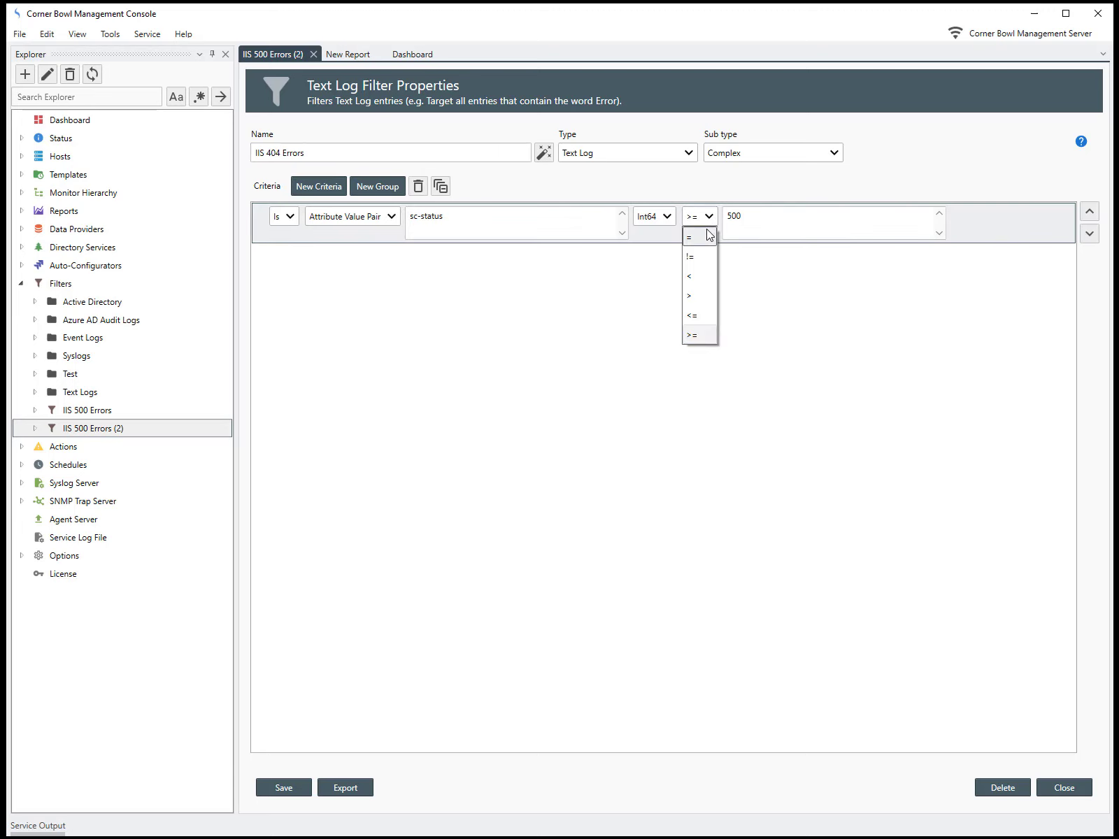
pyautogui.click(702, 231)
# Step: Set the sc-status criterion's value to 404, then close the filter properties and save the changes
pyautogui.click(727, 219)
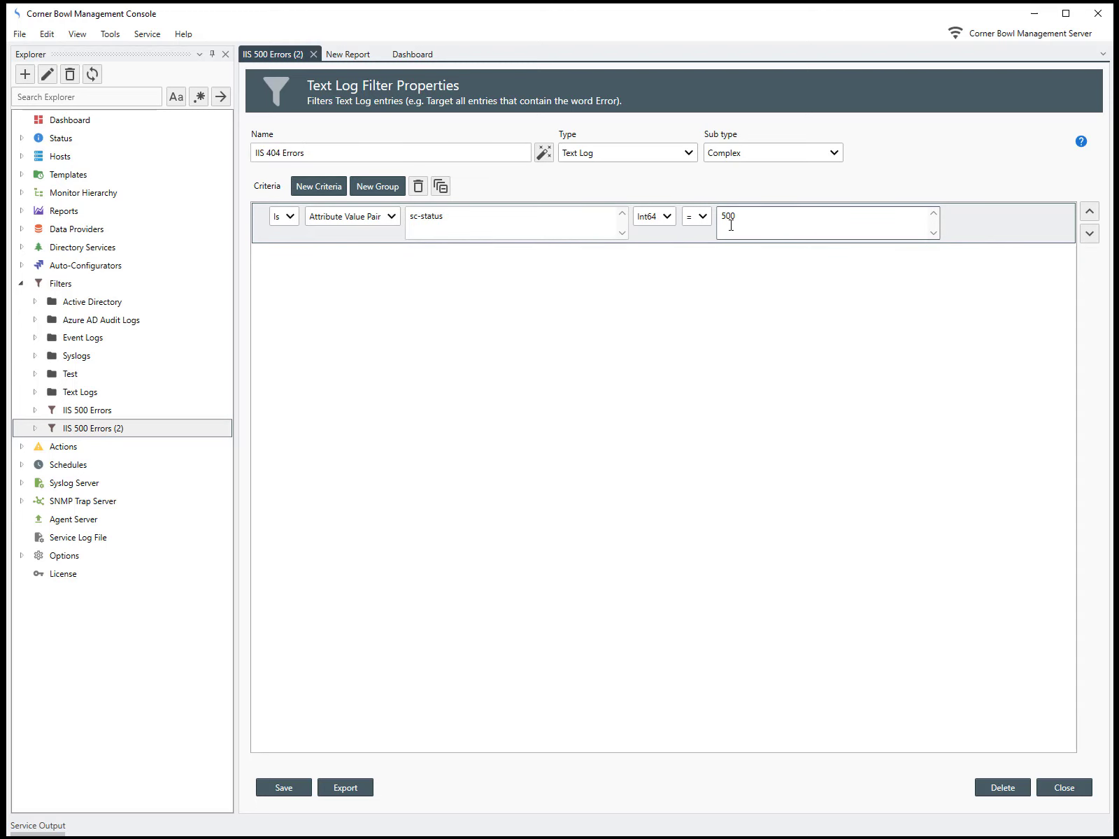
pyautogui.write('4')
pyautogui.press('Right')
pyautogui.press('Right')
pyautogui.press('BackSpace')
pyautogui.write('4')
pyautogui.click(1063, 786)
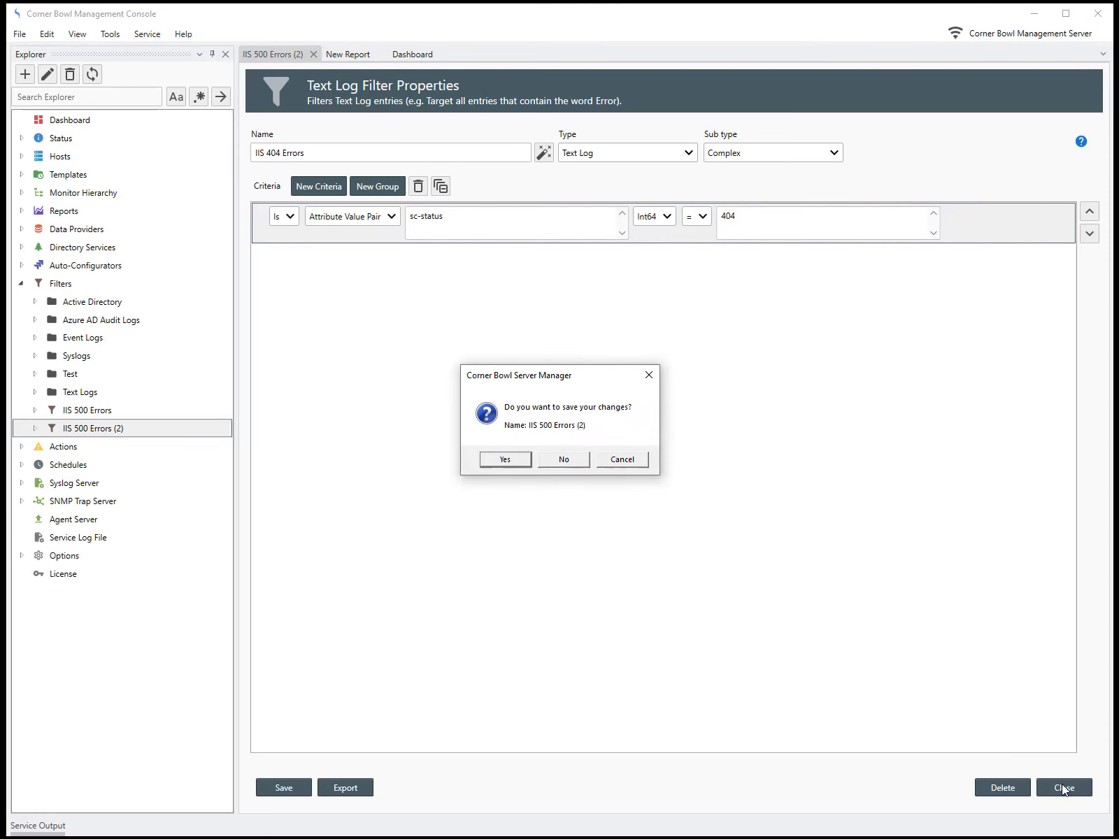
pyautogui.click(505, 459)
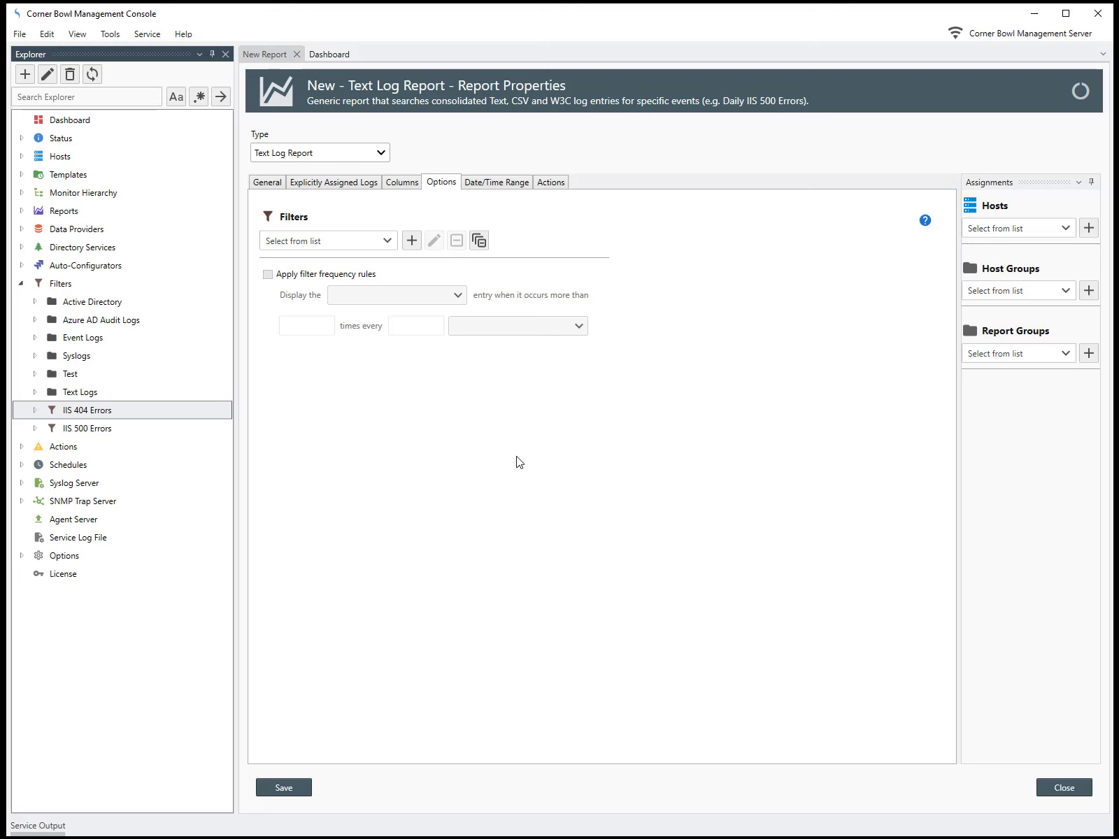
# Step: Add the IIS 404 Errors and IIS 500 Errors filters to the report, including entries that pass Any of them
pyautogui.click(387, 241)
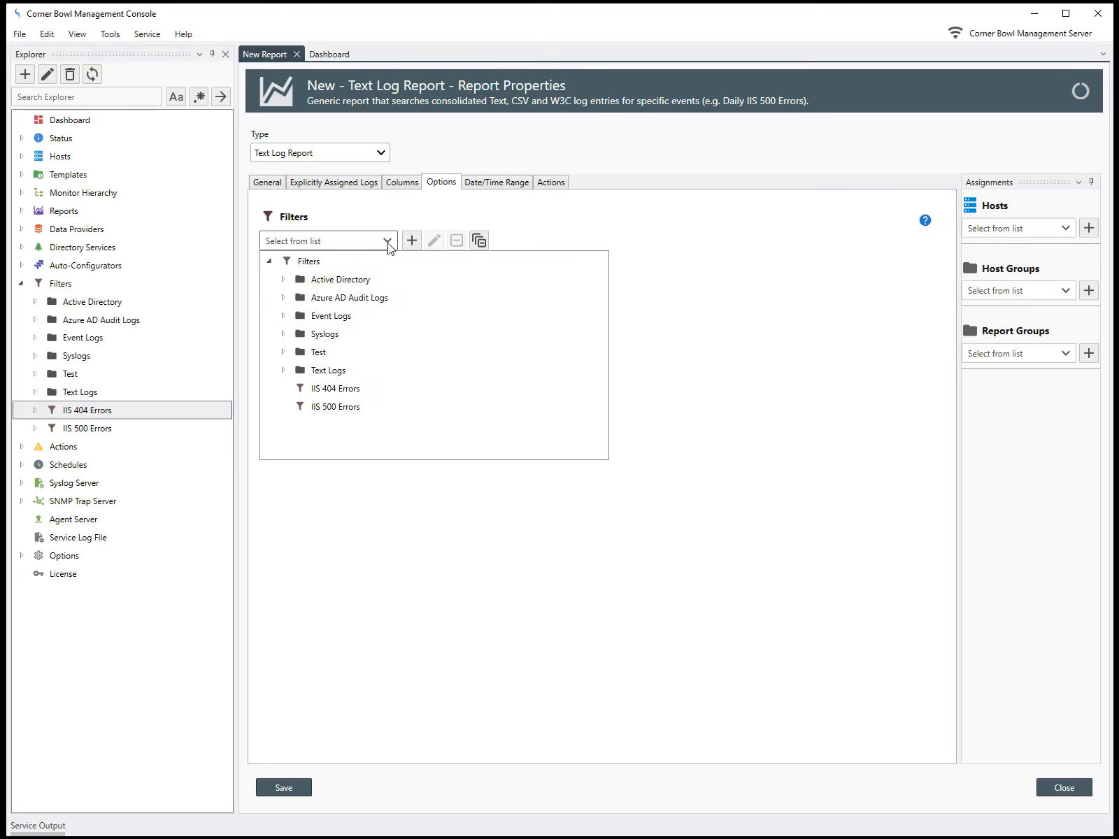
pyautogui.click(337, 390)
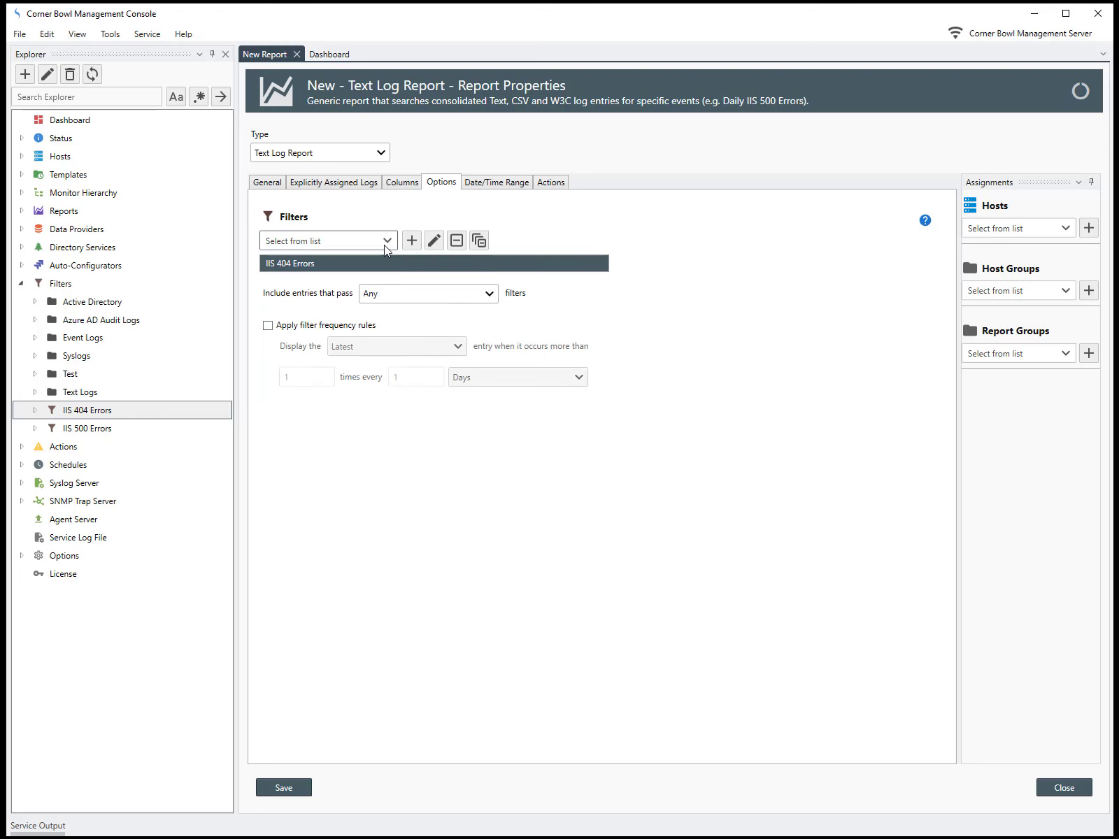
pyautogui.click(385, 243)
pyautogui.click(339, 407)
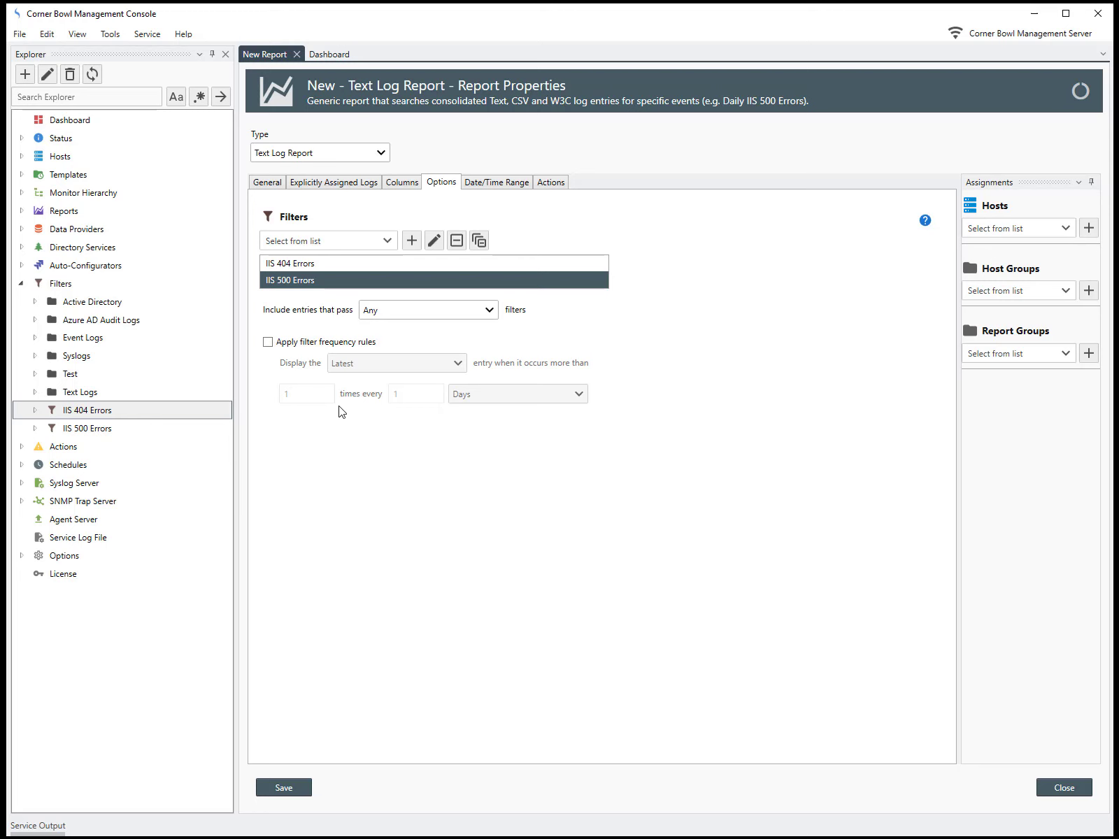
pyautogui.click(434, 318)
pyautogui.click(429, 349)
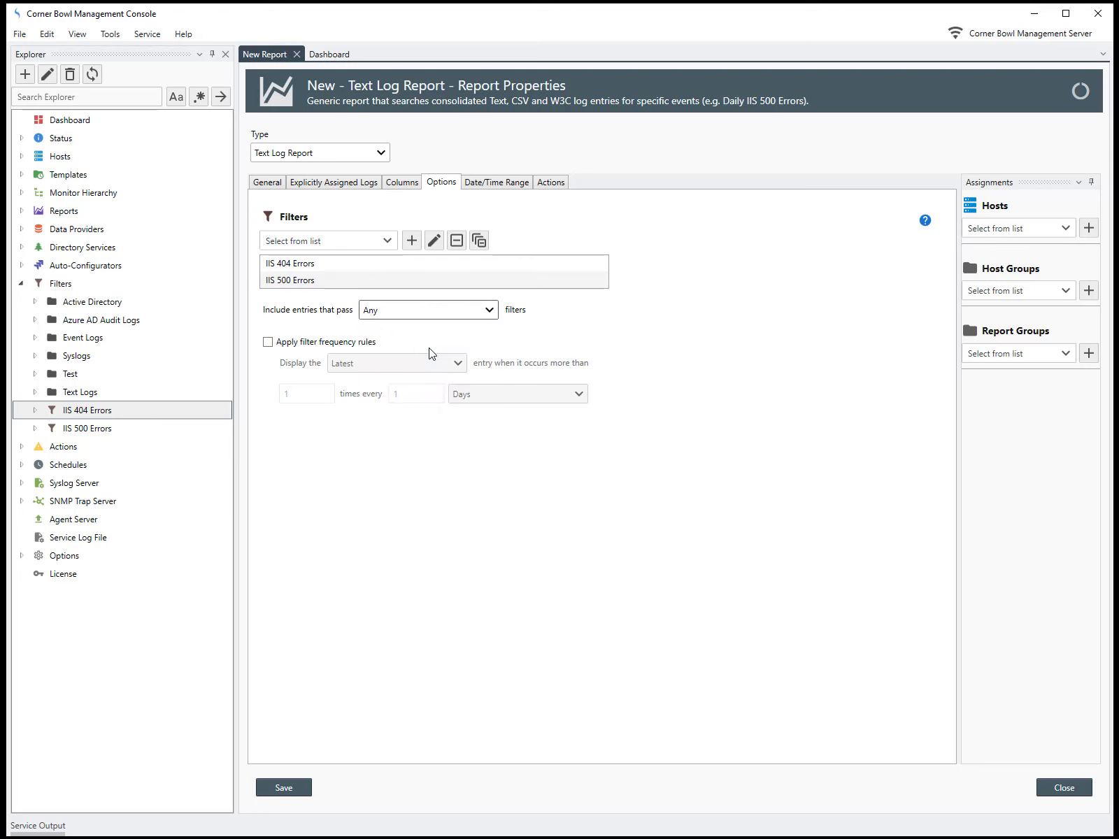
# Step: Set the report's date and time range to Yesterday
pyautogui.click(491, 185)
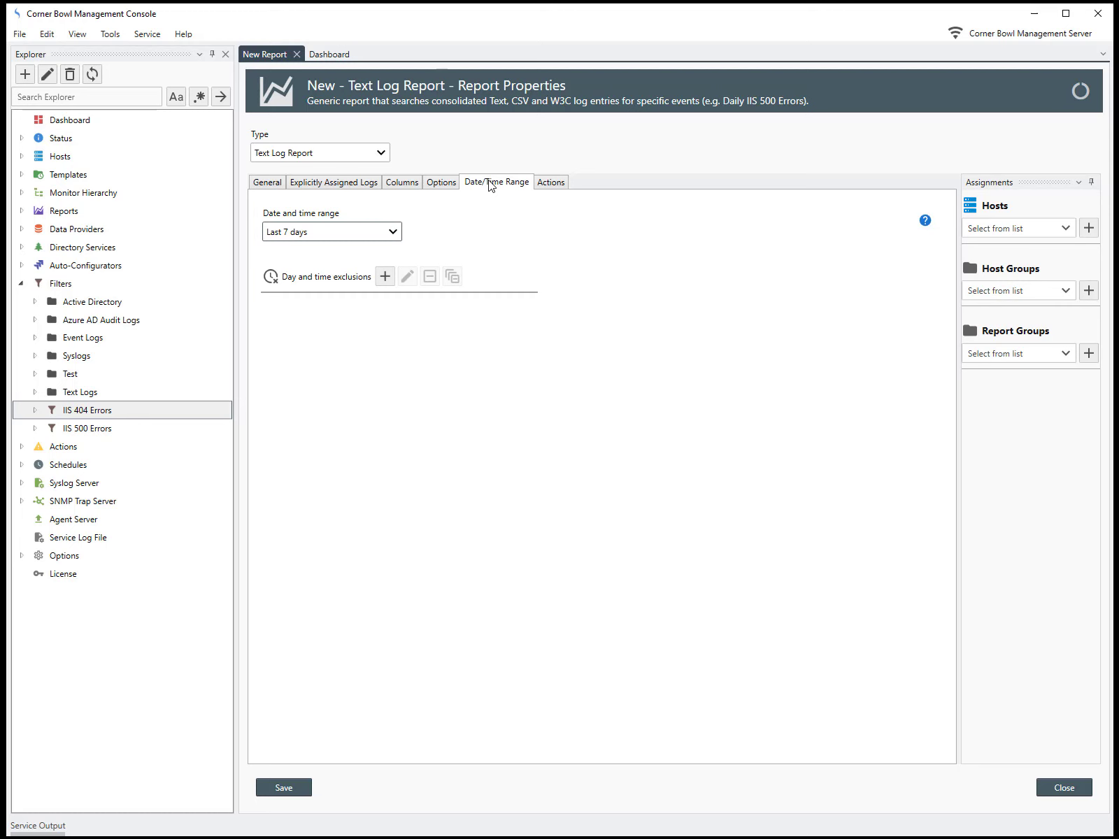
pyautogui.click(386, 234)
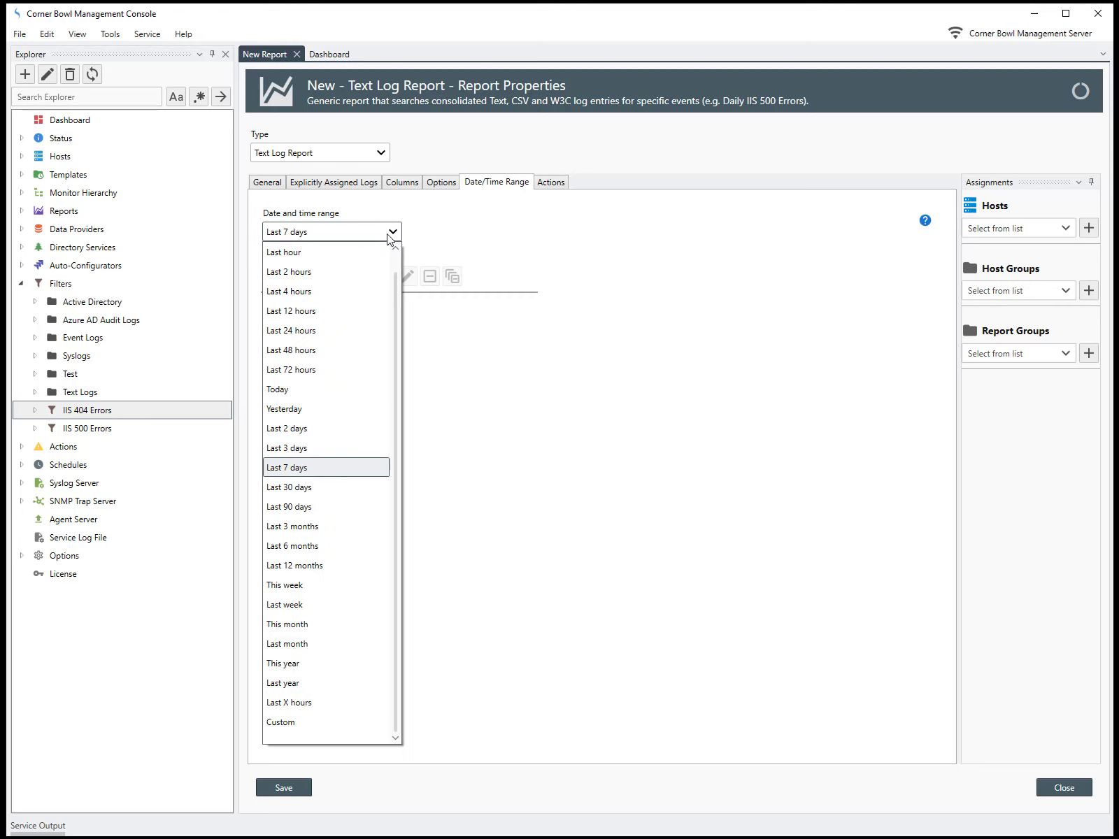
pyautogui.click(343, 417)
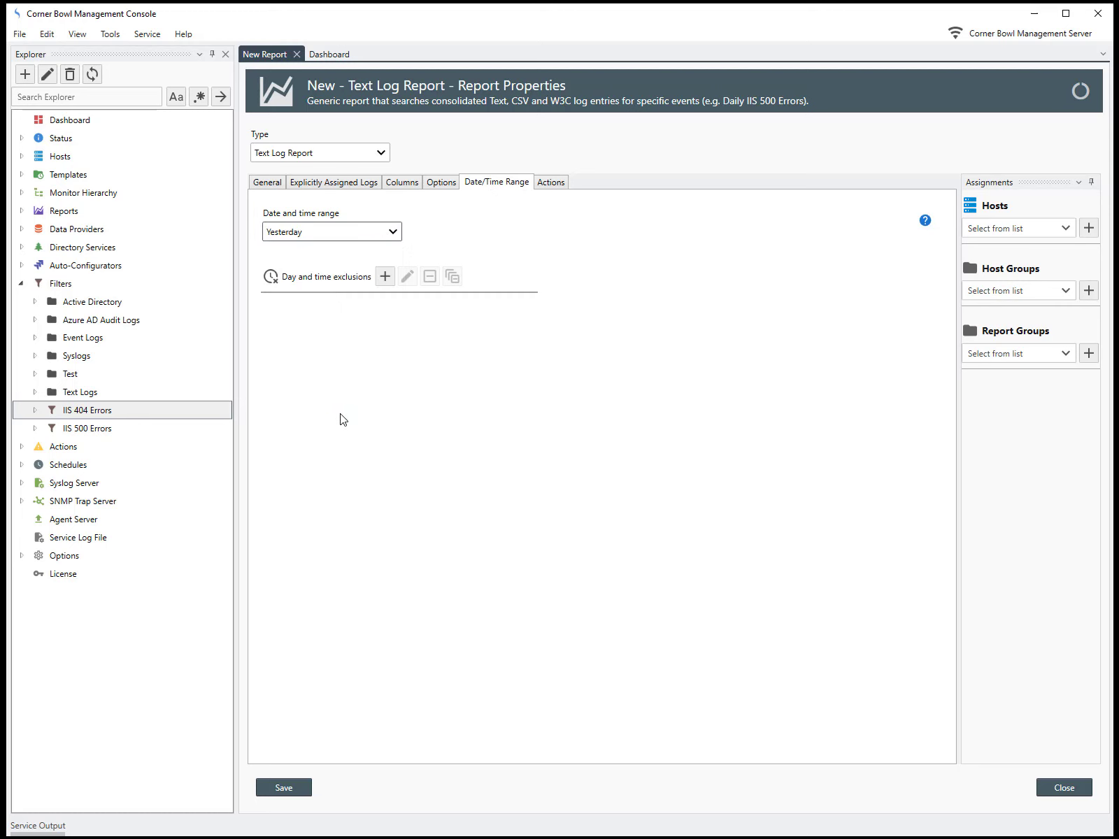
# Step: Assign Send an Email and Save To File: {NAME}.csv as the report's On Complete actions and save the report
pyautogui.click(548, 184)
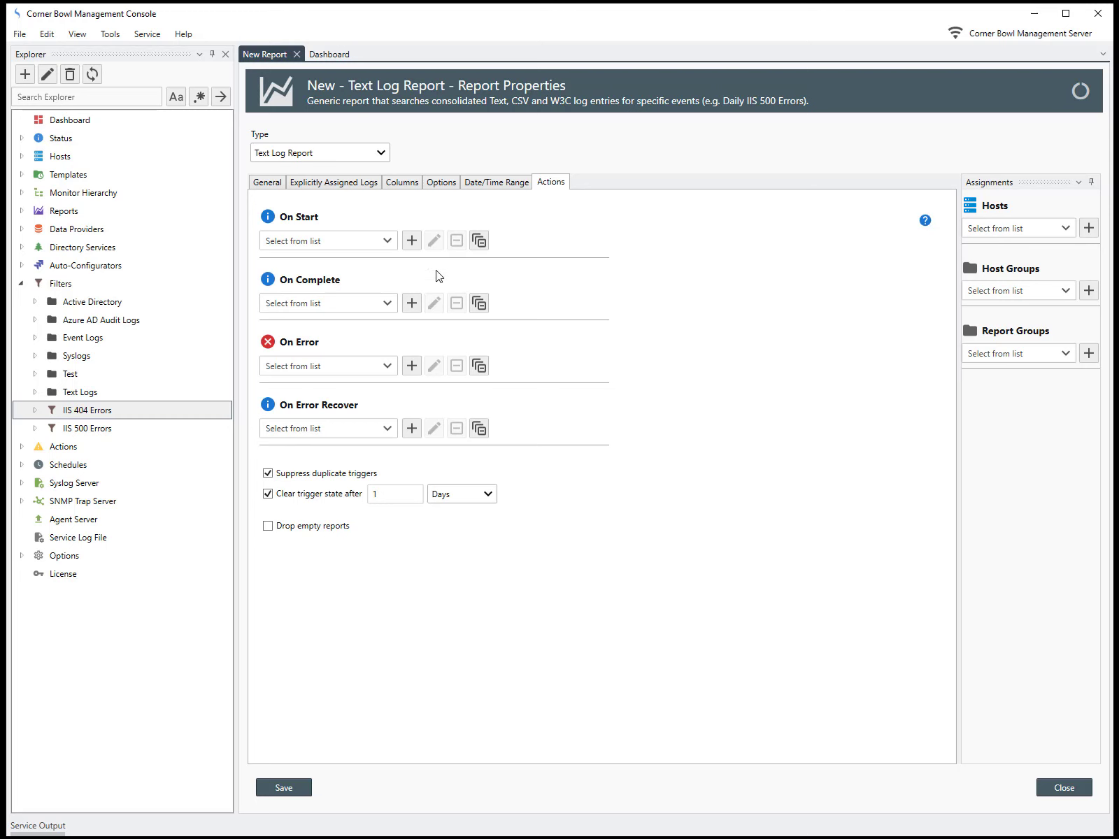
pyautogui.click(389, 307)
pyautogui.click(286, 359)
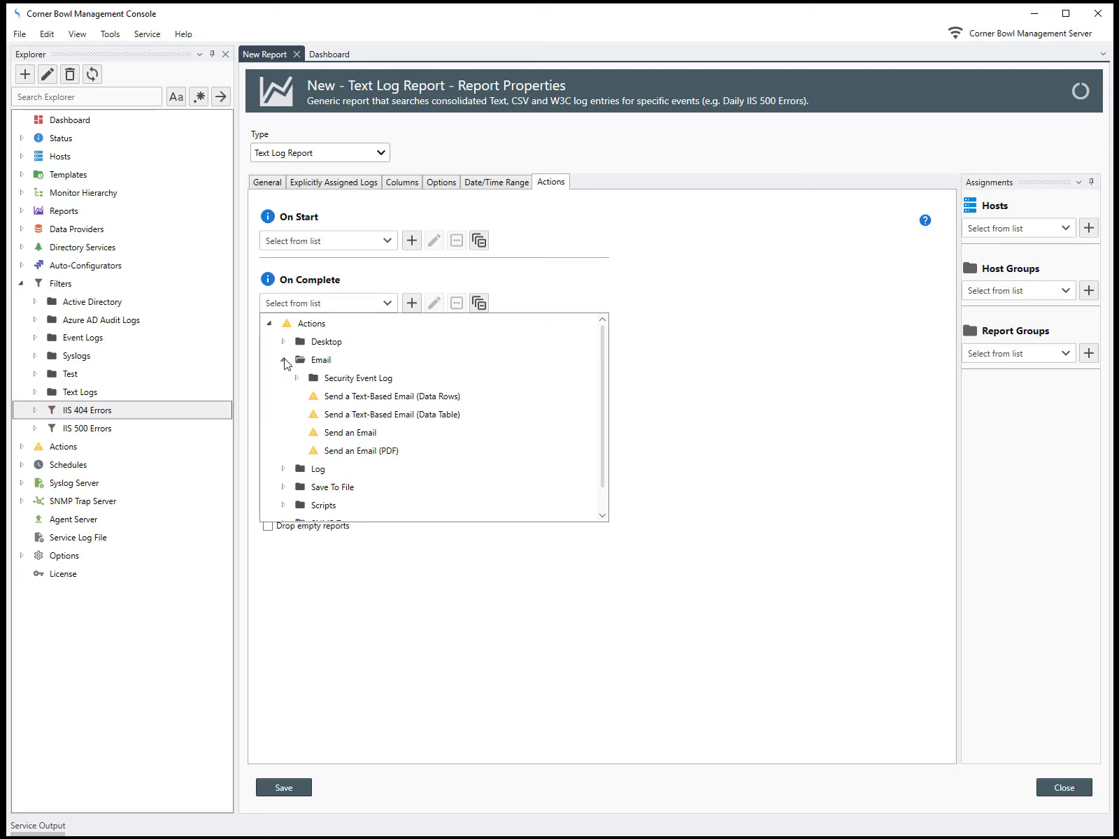
pyautogui.click(339, 428)
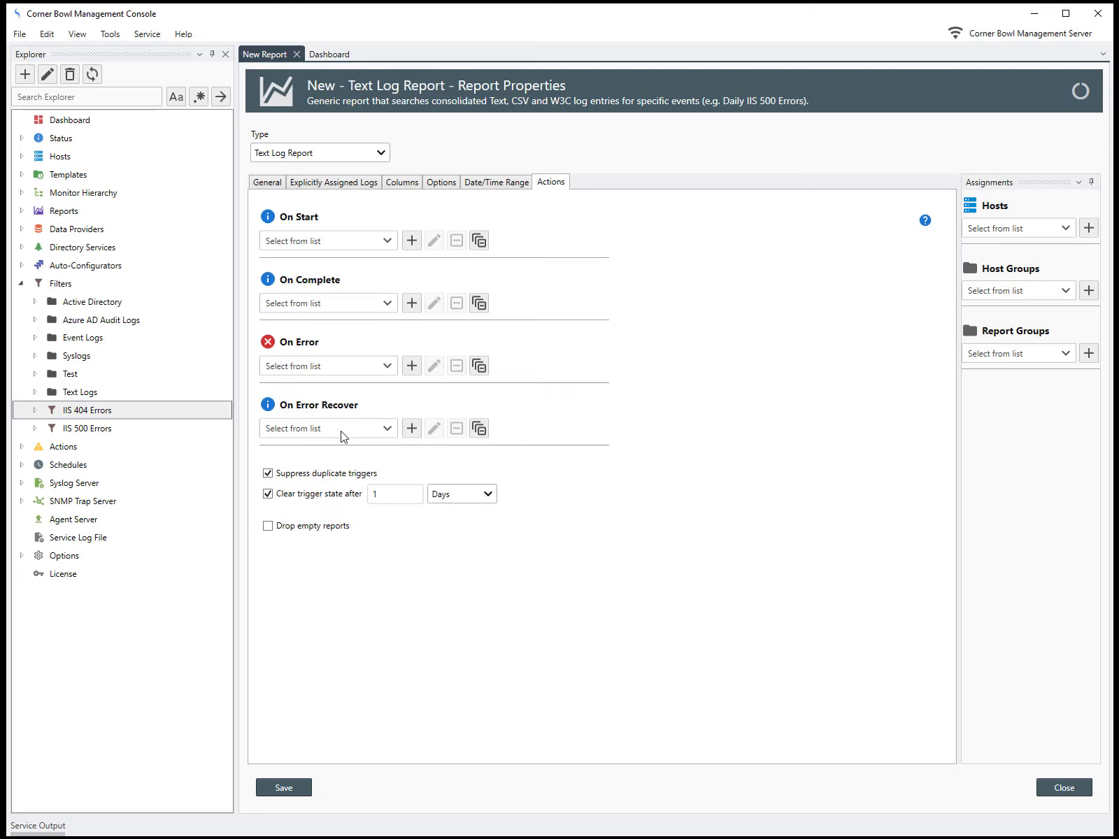
pyautogui.click(387, 304)
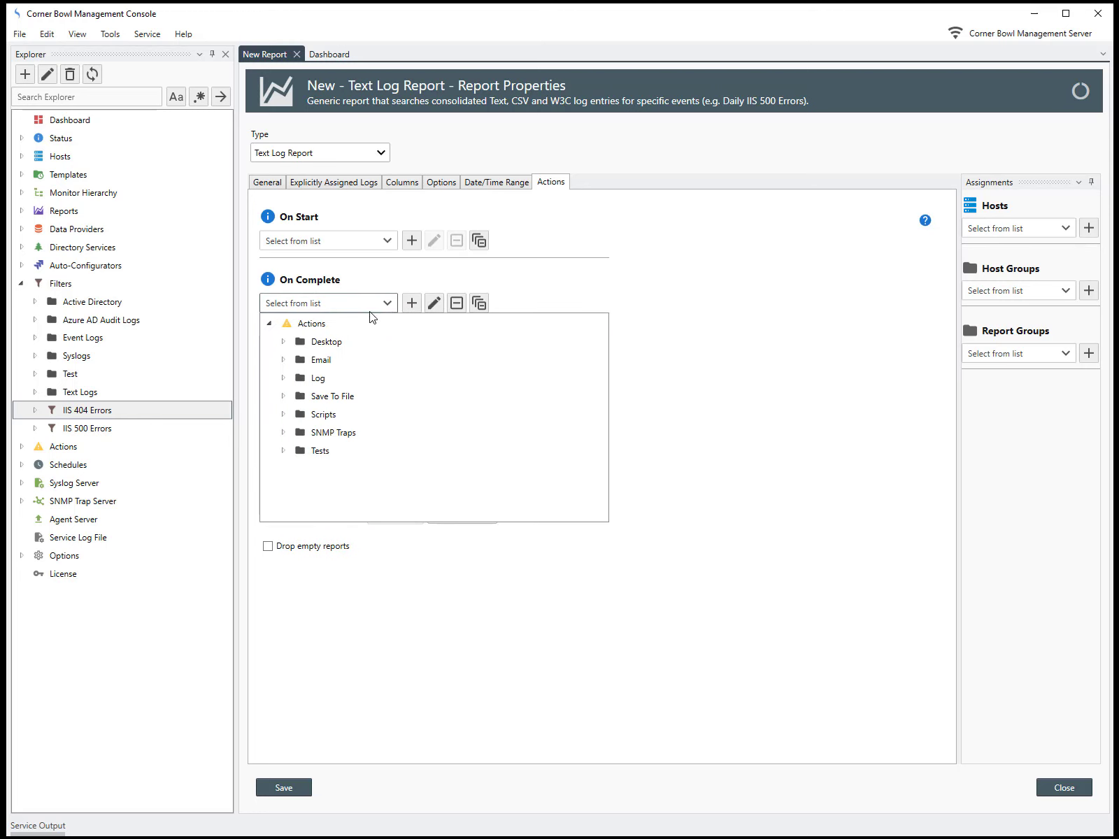
pyautogui.click(283, 397)
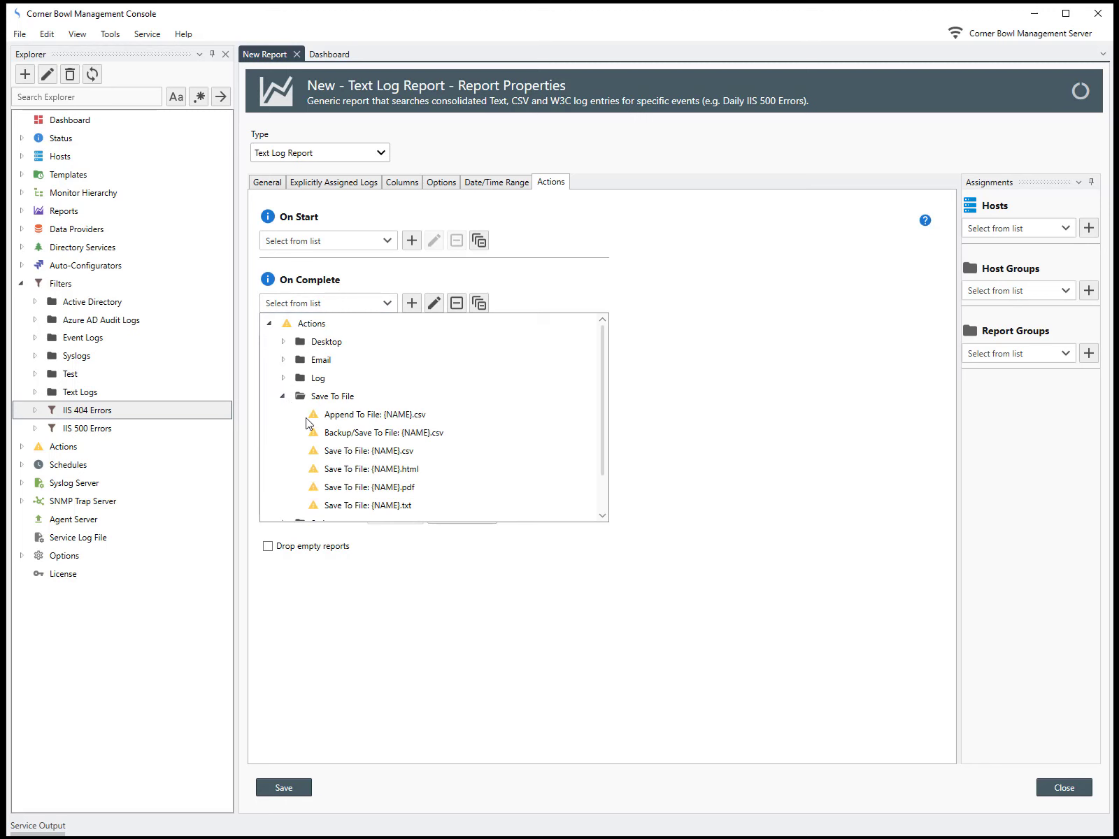
pyautogui.click(353, 452)
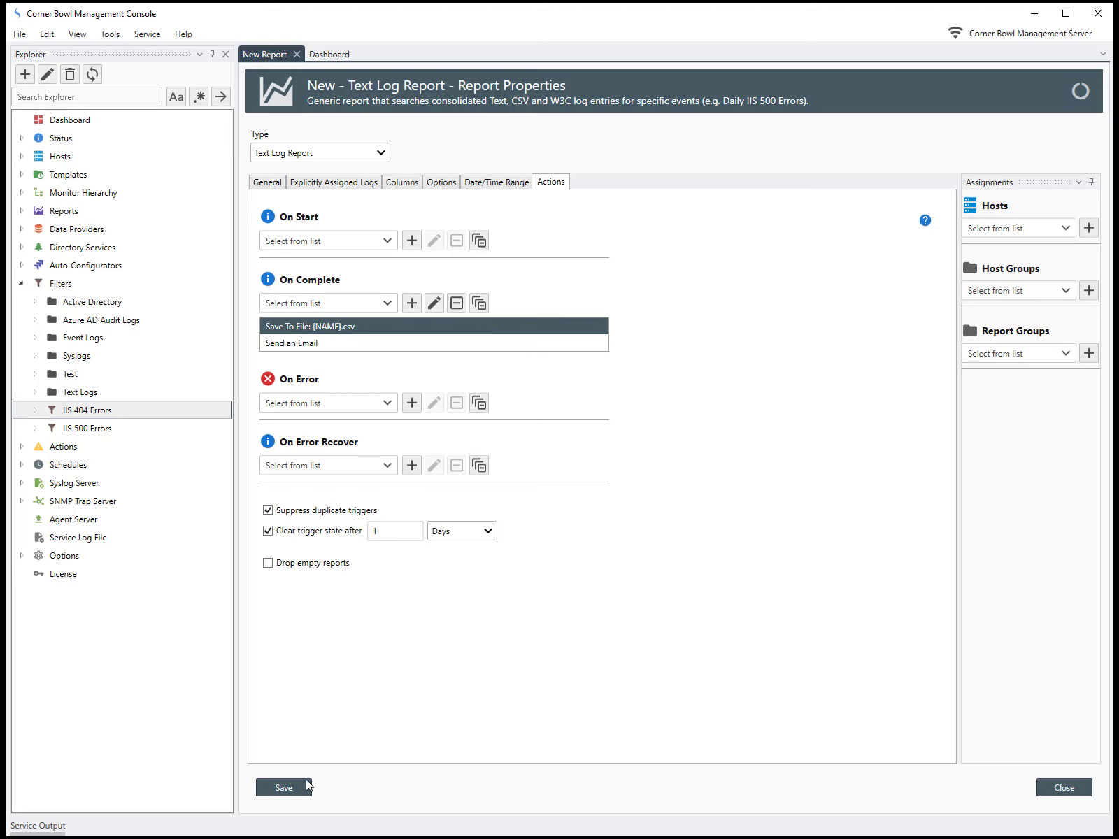
pyautogui.click(283, 787)
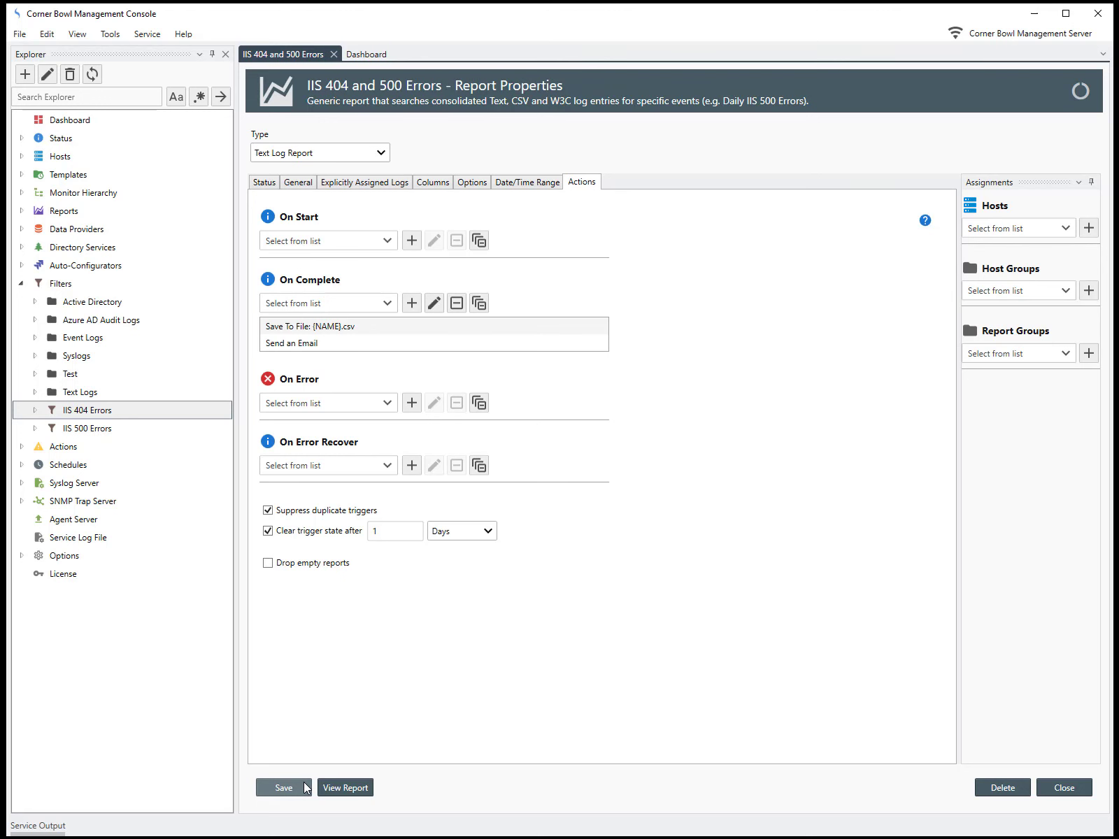
# Step: View the saved report's content and expand its 404 and 500 groups to examine the entries
pyautogui.click(337, 786)
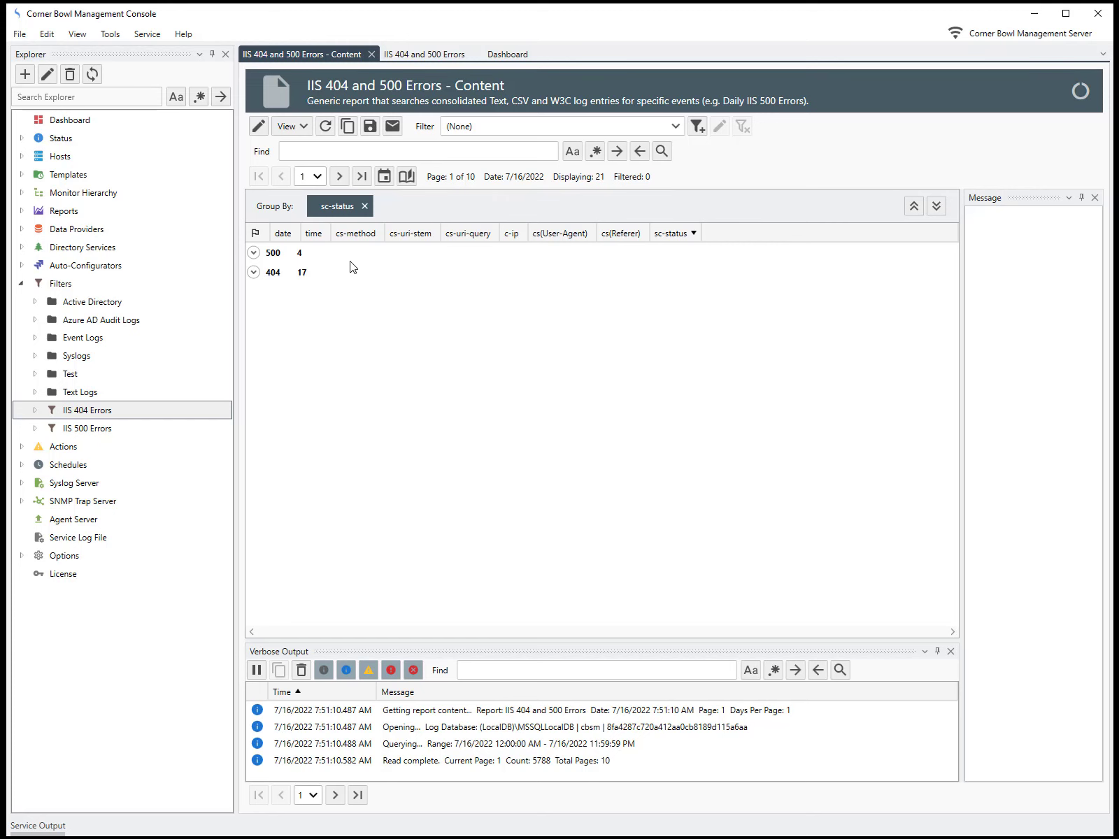
pyautogui.click(254, 273)
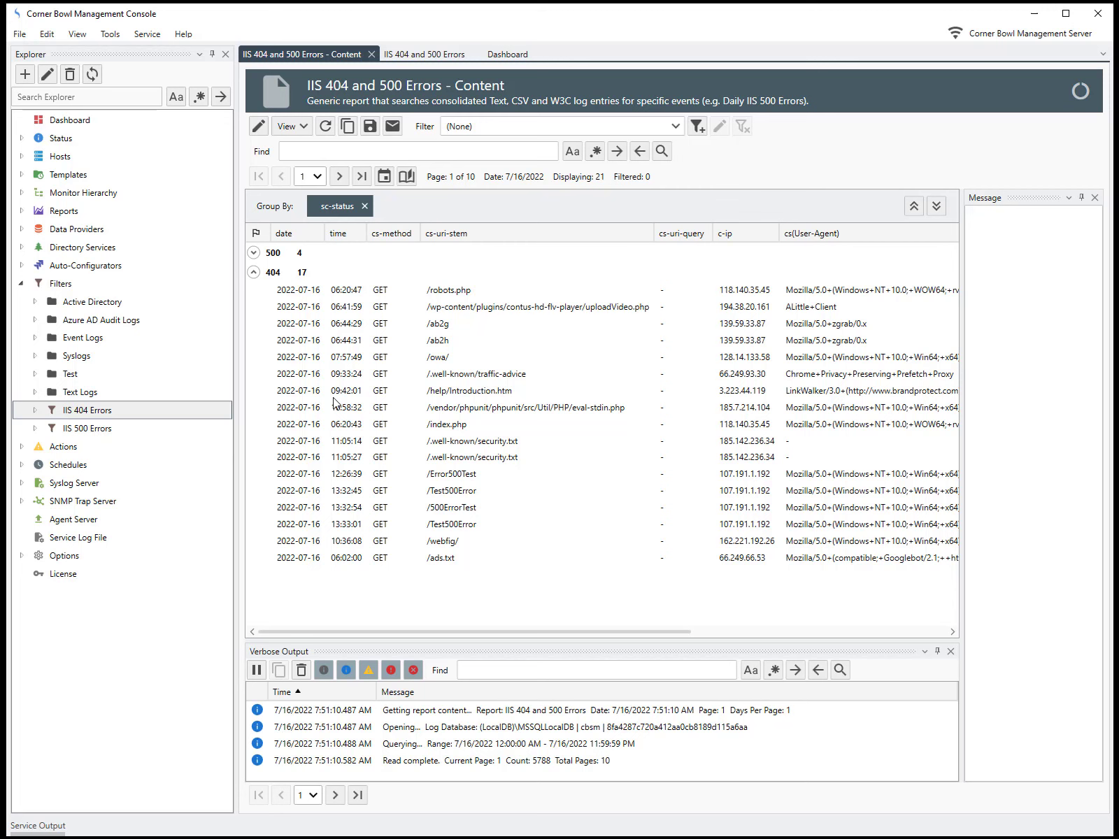
pyautogui.click(253, 252)
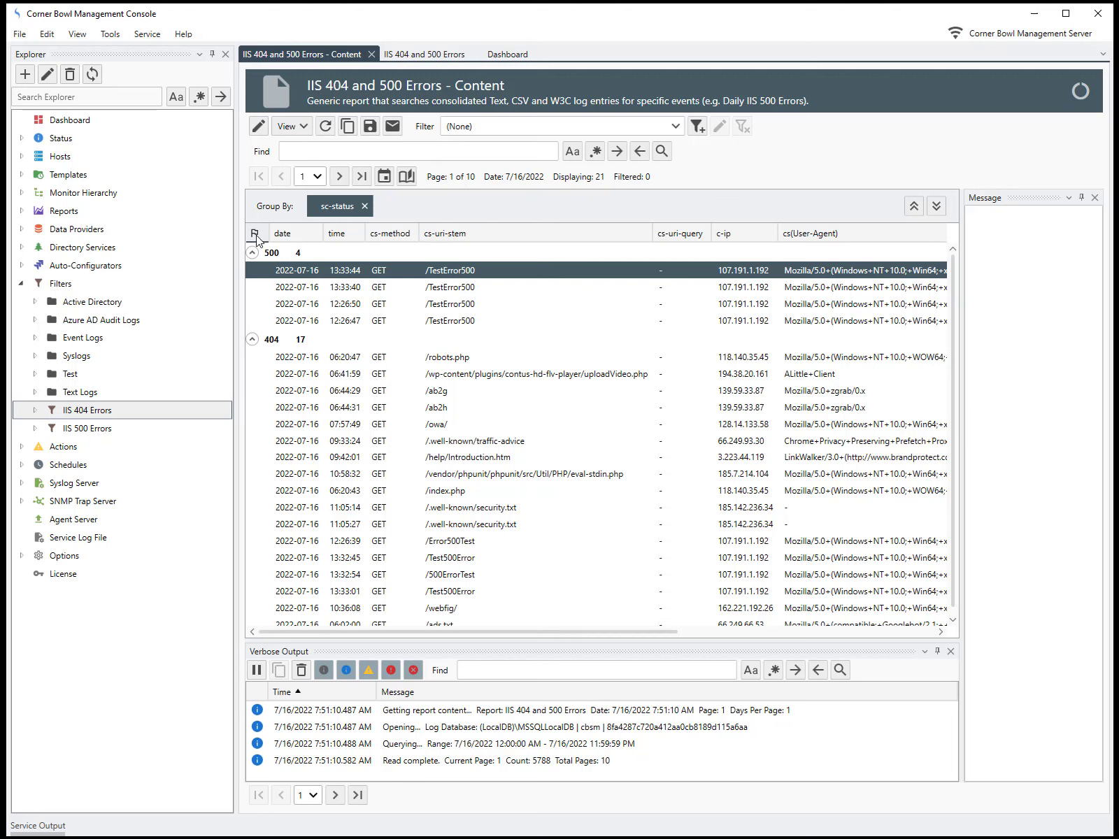
# Step: Flag the first two /TestError500 entries in the 500 group, timed 13:33:44 and 13:33:40
pyautogui.rightClick(258, 272)
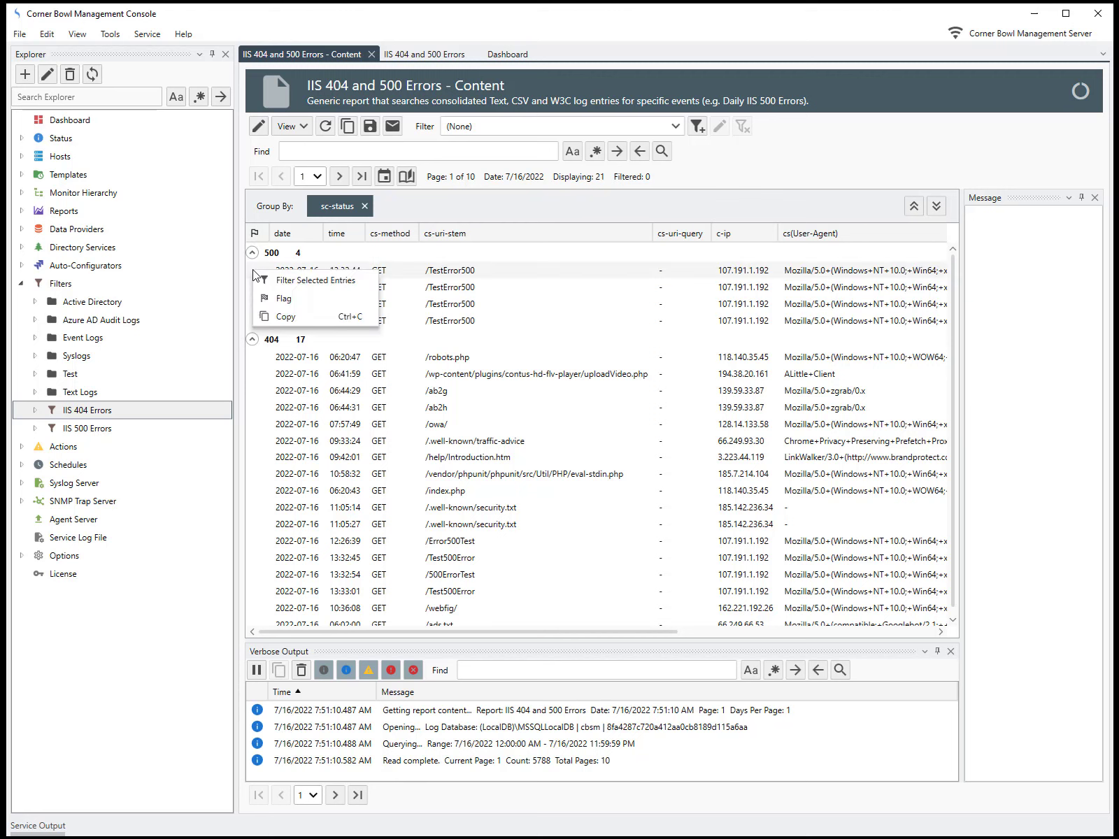
pyautogui.click(280, 299)
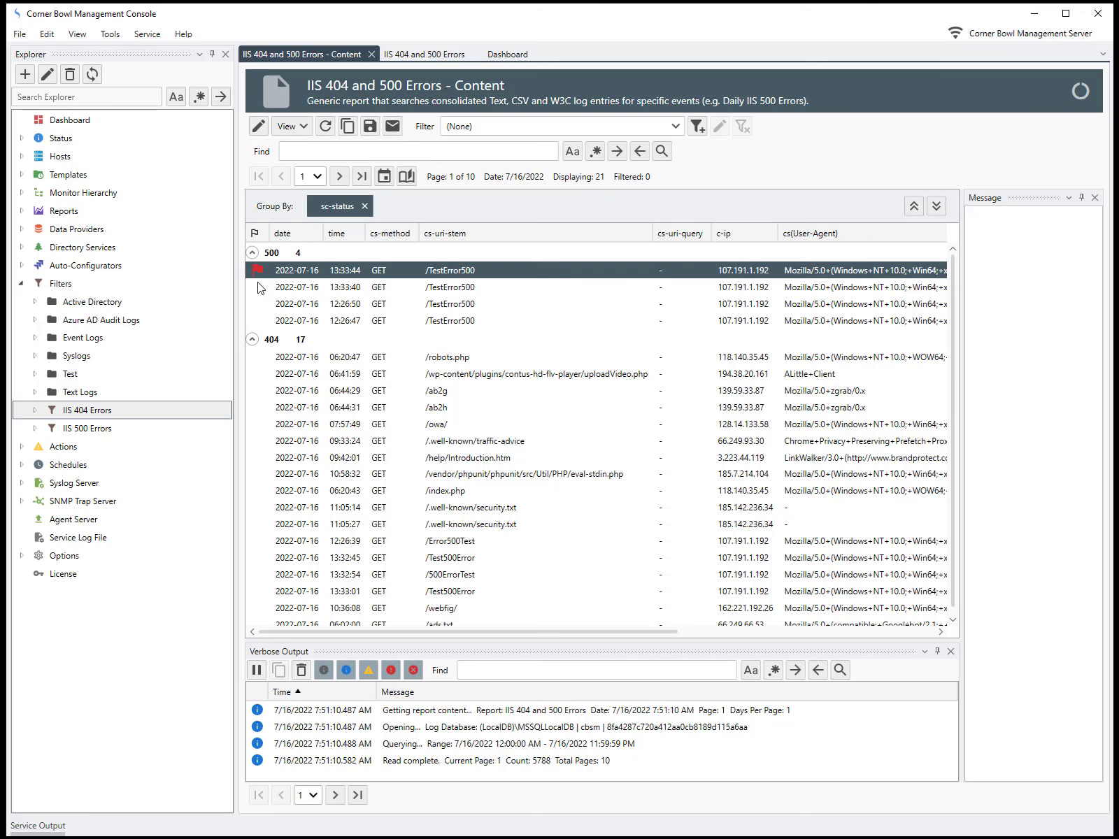
pyautogui.click(258, 285)
pyautogui.rightClick(258, 283)
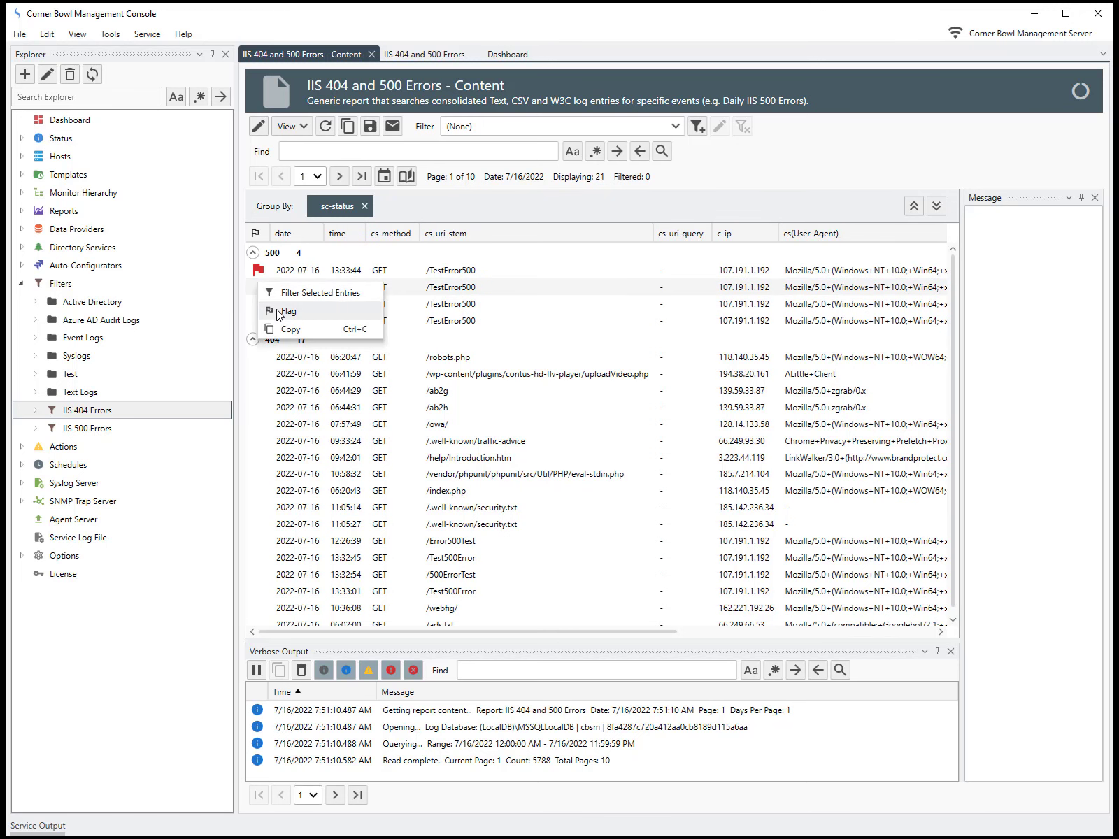
pyautogui.click(280, 311)
# Step: Mark the flags on the 13:33:44 and 13:33:40 /TestError500 entries as complete
pyautogui.click(259, 270)
pyautogui.rightClick(259, 271)
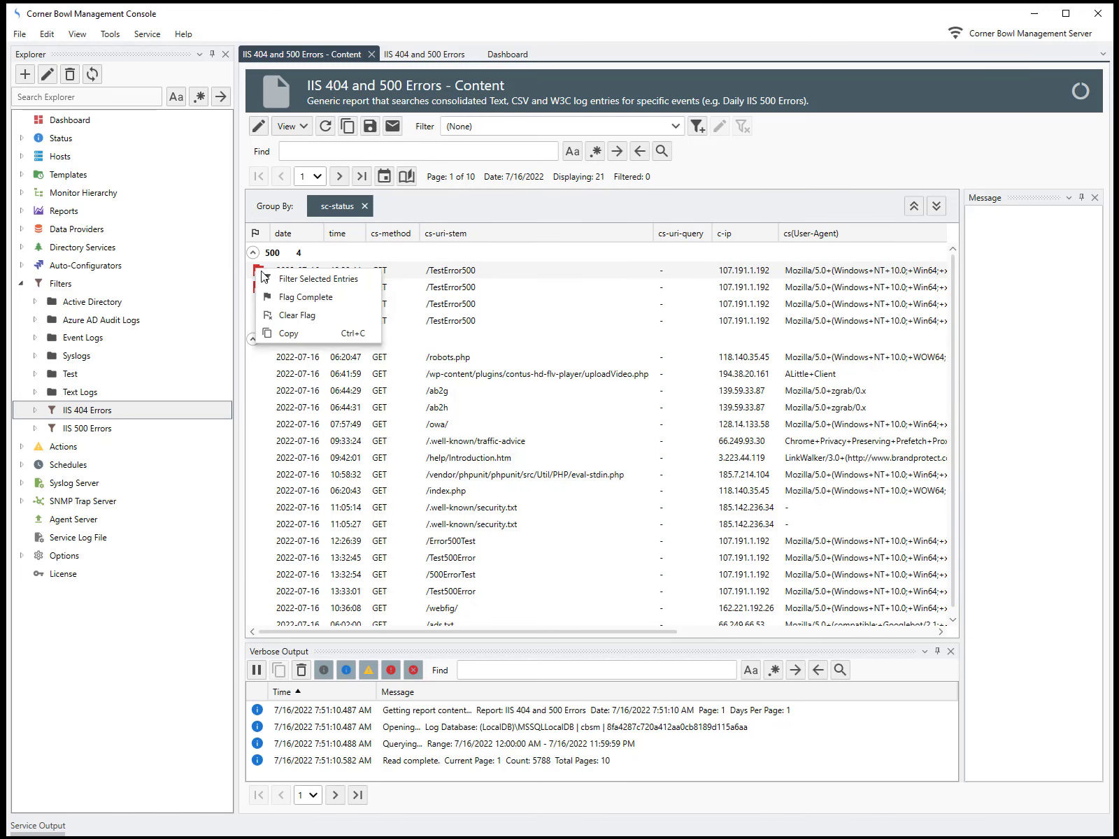
pyautogui.click(281, 296)
pyautogui.click(259, 286)
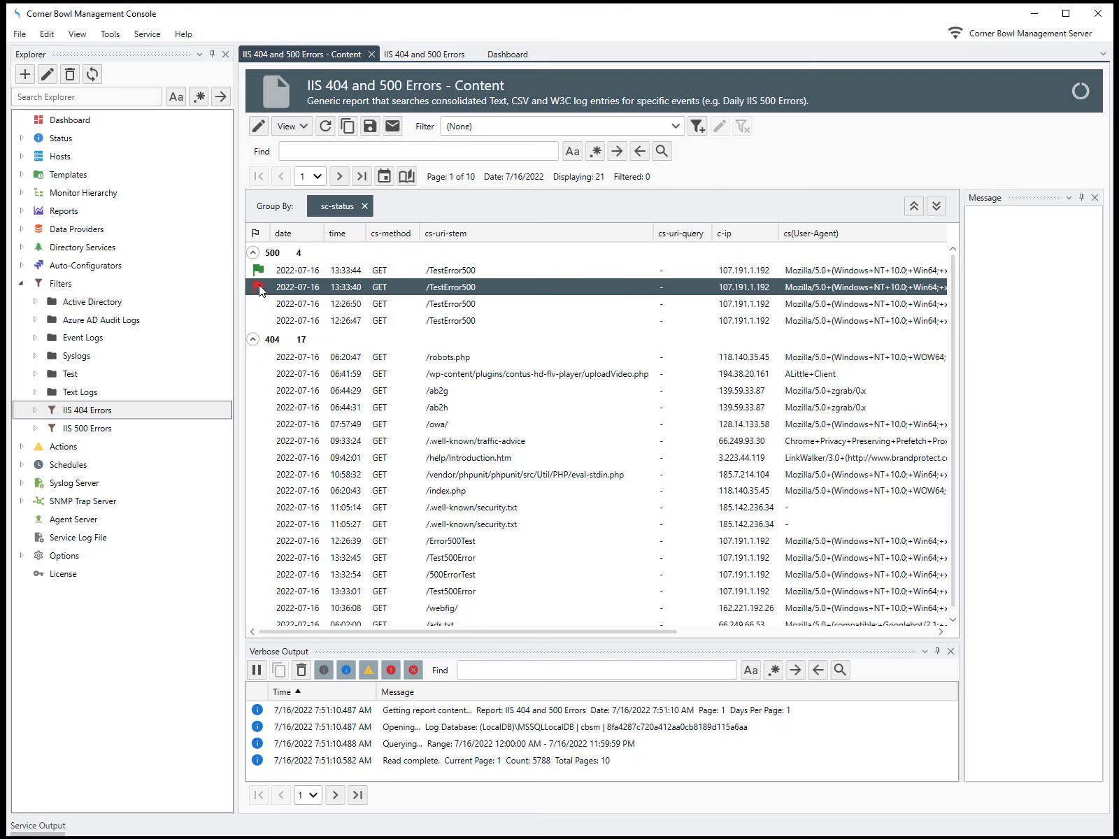
pyautogui.rightClick(258, 285)
pyautogui.click(279, 312)
# Step: Execute the IIS 404 and 500 Errors report from the Explorer's Reports and review the emailed report in Outlook
pyautogui.click(21, 211)
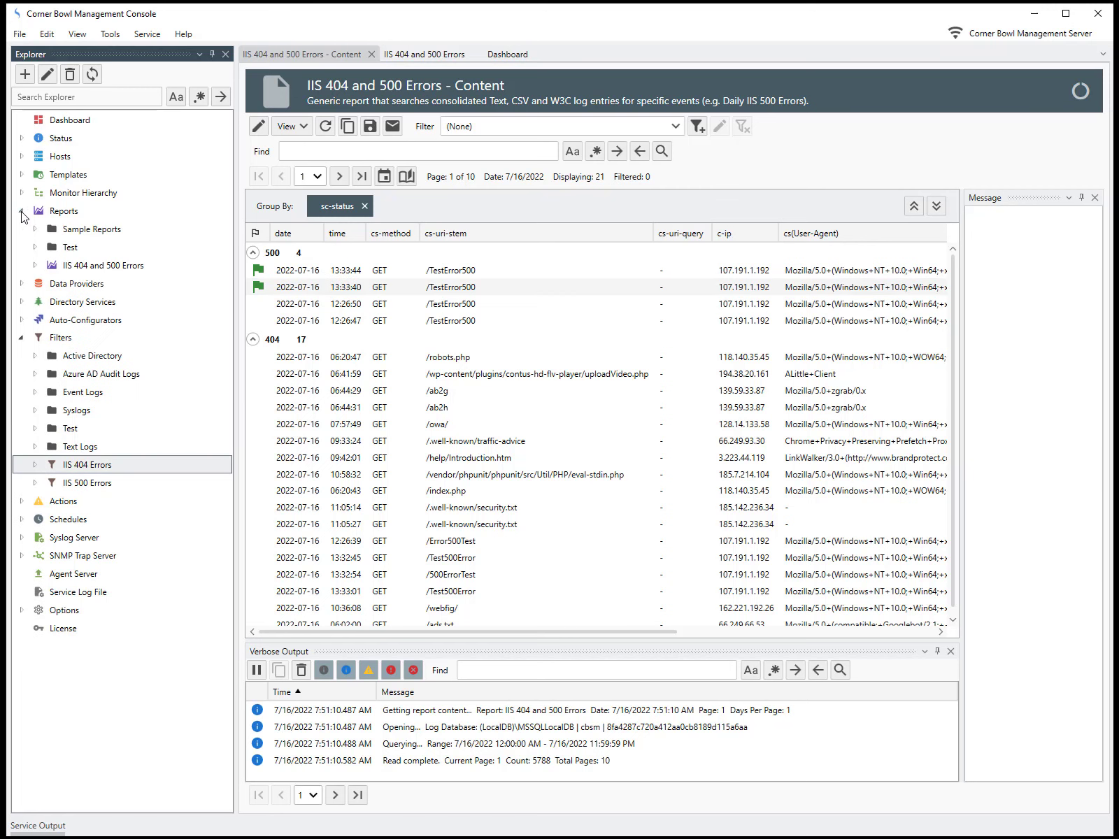
pyautogui.click(88, 265)
pyautogui.rightClick(86, 267)
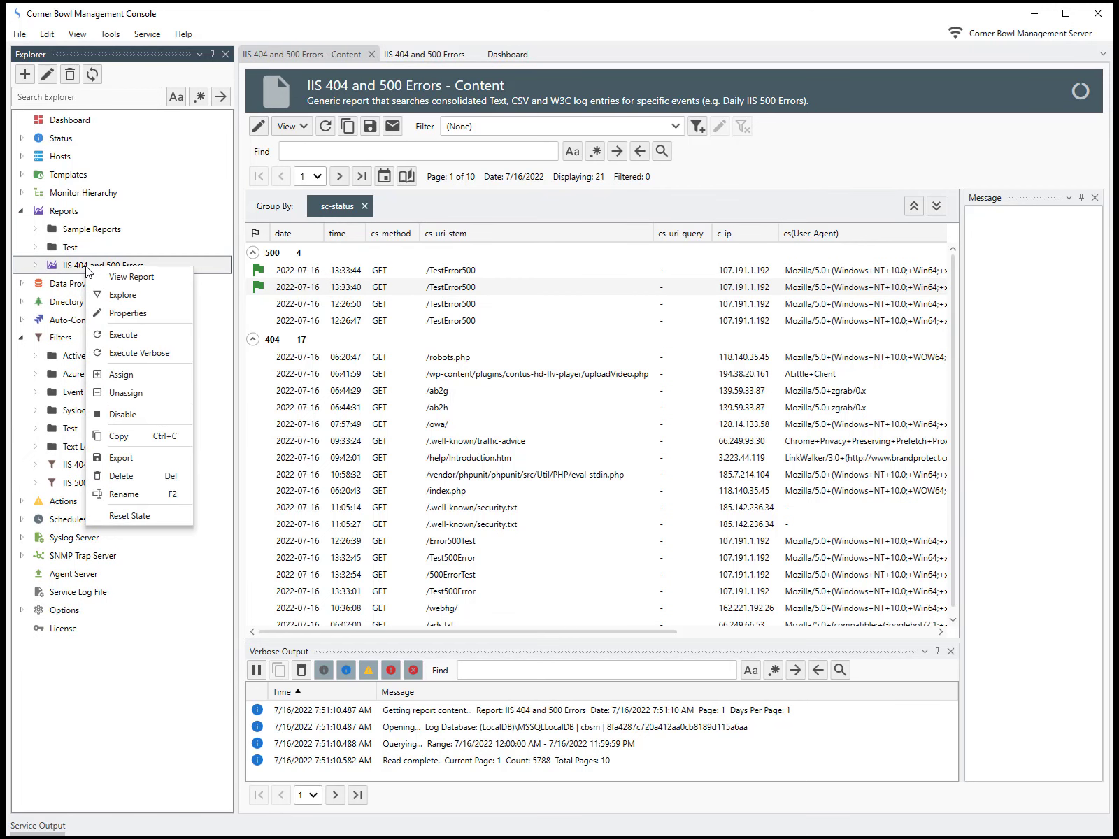
pyautogui.click(123, 336)
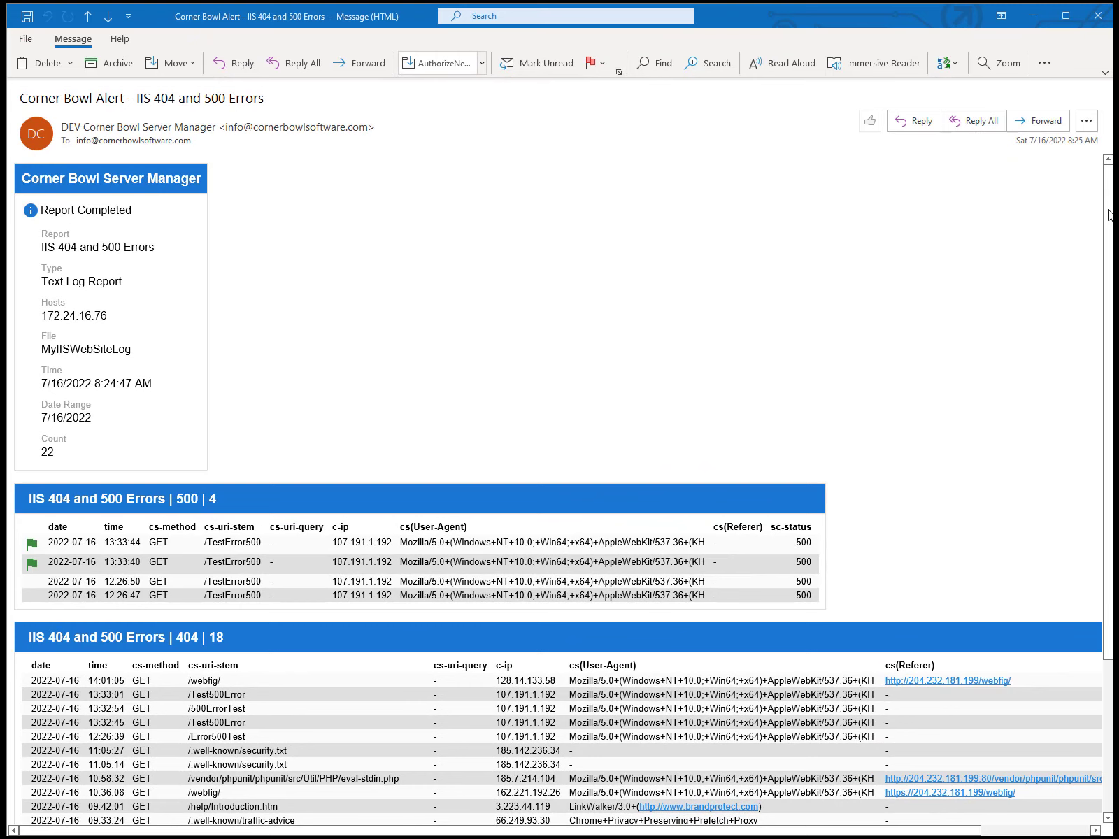
pyautogui.scroll(-3, 1109, 214)
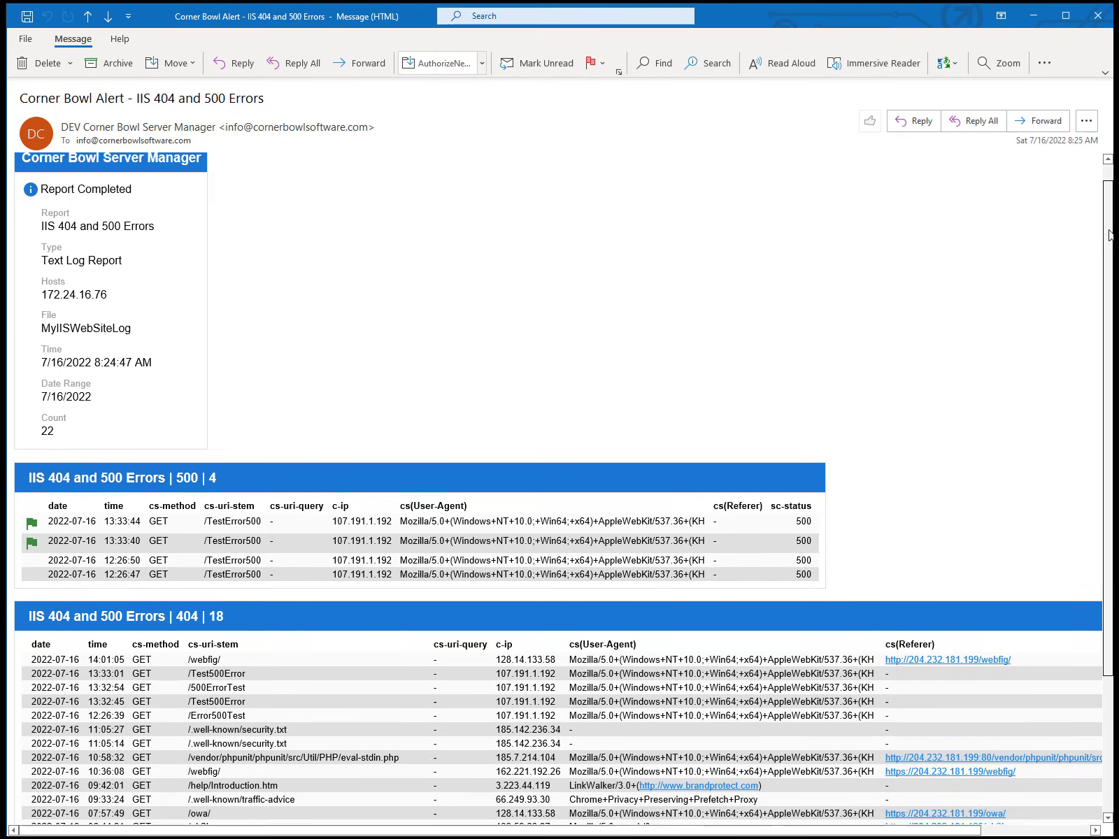